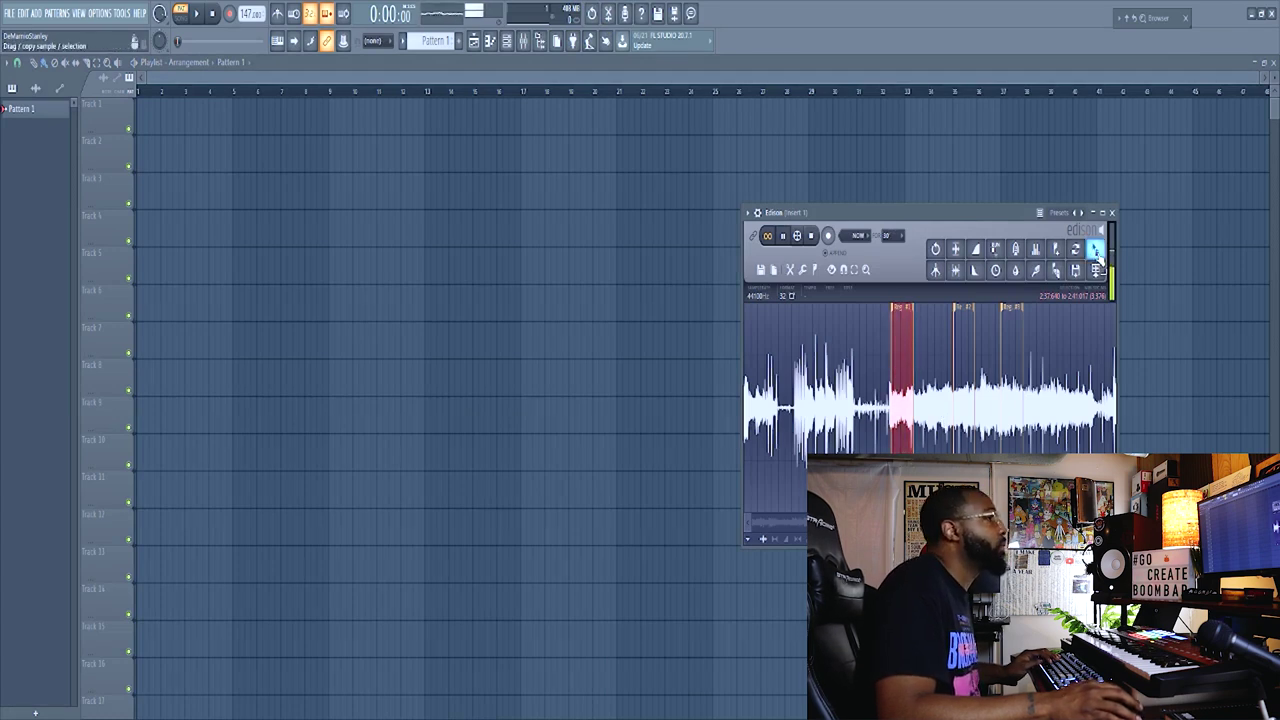
Place the selected Edison region at bar 1 of Track 1 and time-stretch the clip to exactly two bars.
{"action": "left_click_drag", "start_coordinate": [1097, 255], "coordinate": [150, 121]}
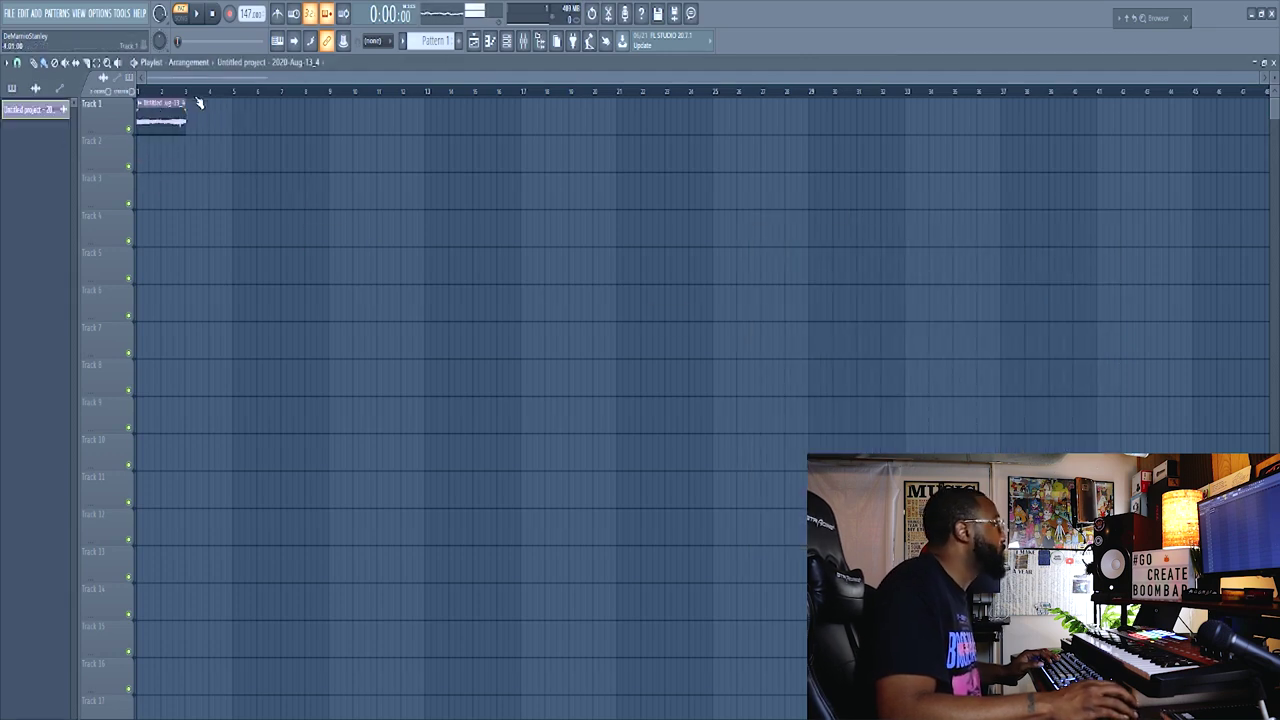
{"action": "scroll", "coordinate": [149, 89], "scroll_direction": "up", "scroll_amount": 5}
{"action": "double_click", "coordinate": [191, 111]}
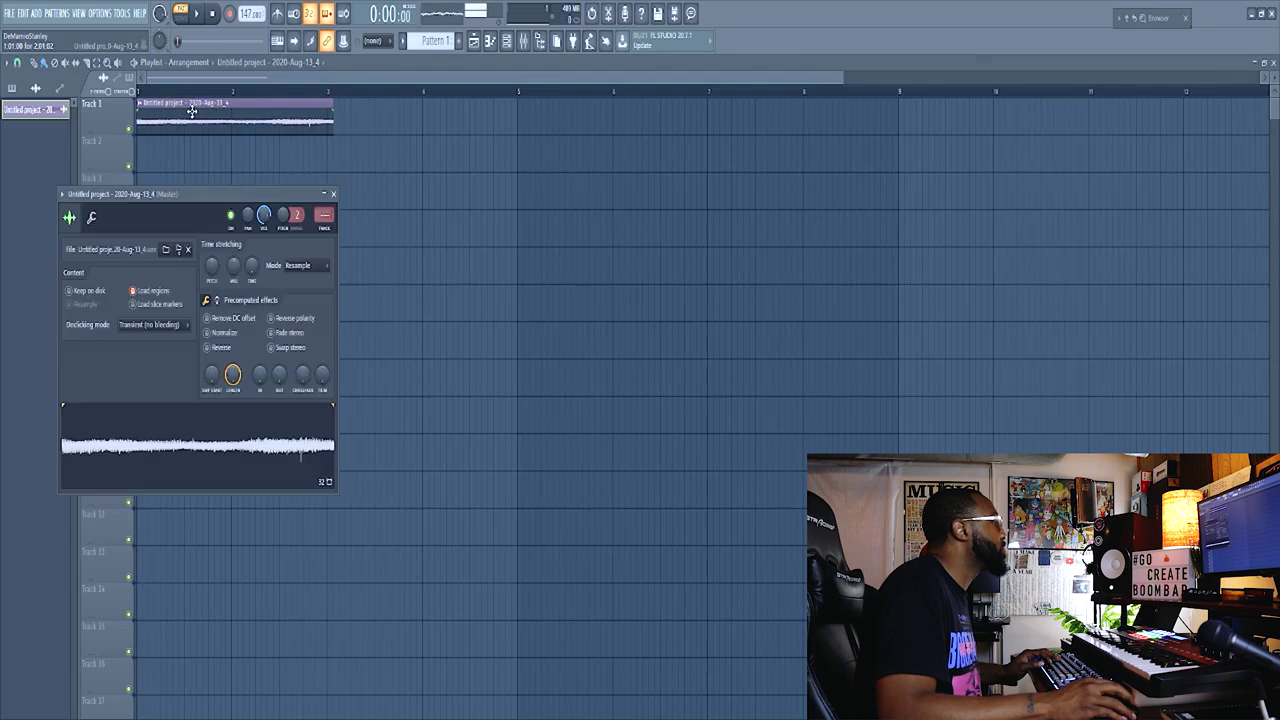
{"action": "mouse_move", "coordinate": [255, 283]}
{"action": "left_mouse_down"}
{"action": "mouse_move", "coordinate": [255, 295]}
{"action": "mouse_move", "coordinate": [255, 262]}
{"action": "mouse_move", "coordinate": [250, 273]}
{"action": "left_mouse_up"}
{"action": "left_click", "coordinate": [333, 194]}
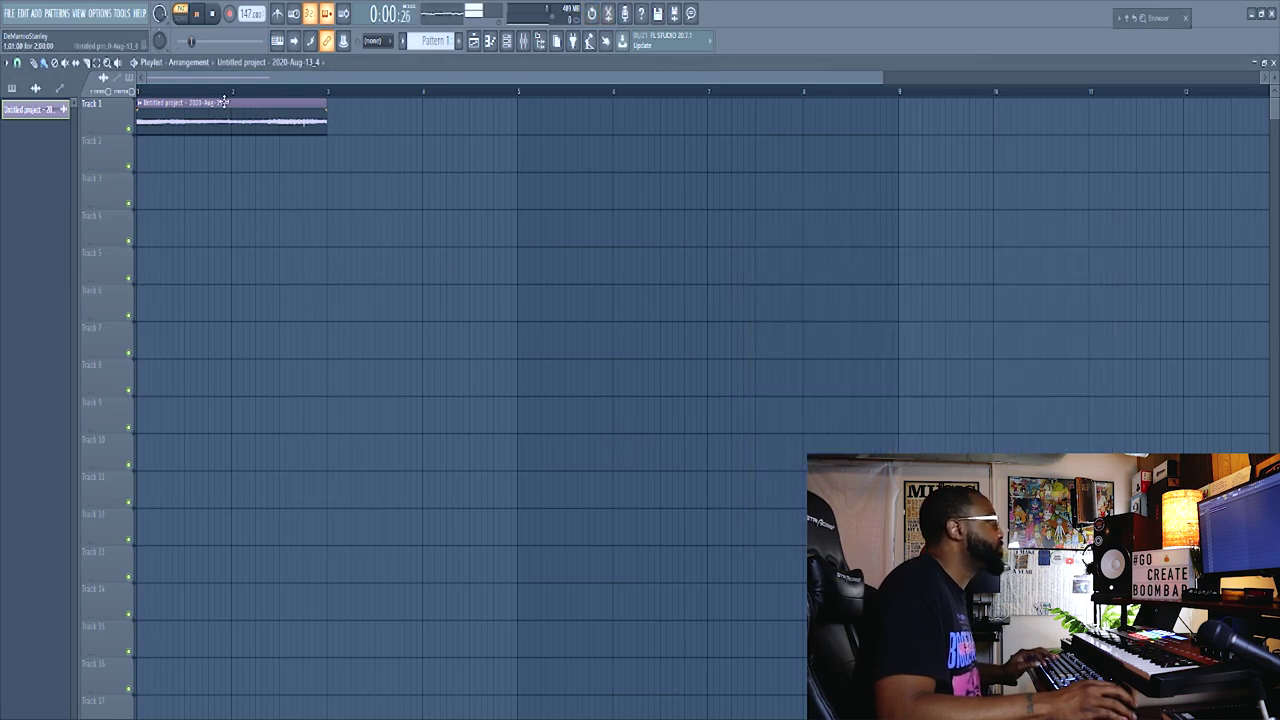
Duplicate the two-bar sample clip on Track 1 until four copies fill the first eight bars.
{"action": "mouse_move", "coordinate": [207, 115]}
{"action": "left_mouse_down"}
{"action": "mouse_move", "coordinate": [466, 113]}
{"action": "mouse_move", "coordinate": [399, 123]}
{"action": "left_mouse_up"}
{"action": "left_click_drag", "start_coordinate": [609, 117], "coordinate": [218, 140]}
{"action": "key", "text": "ctrl+b"}
{"action": "left_click", "coordinate": [643, 194]}
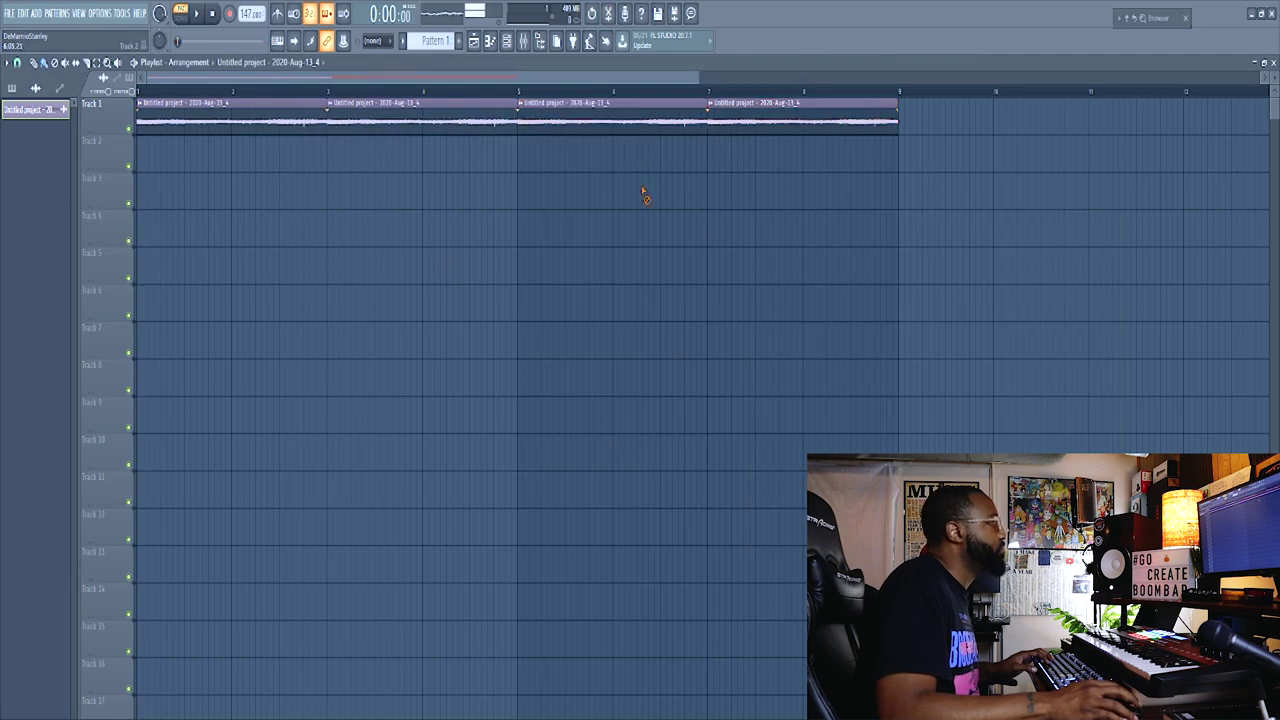
Place two further marked sample regions from Edison as clips on Track 3.
{"action": "left_click", "coordinate": [609, 14]}
{"action": "key", "text": "space"}
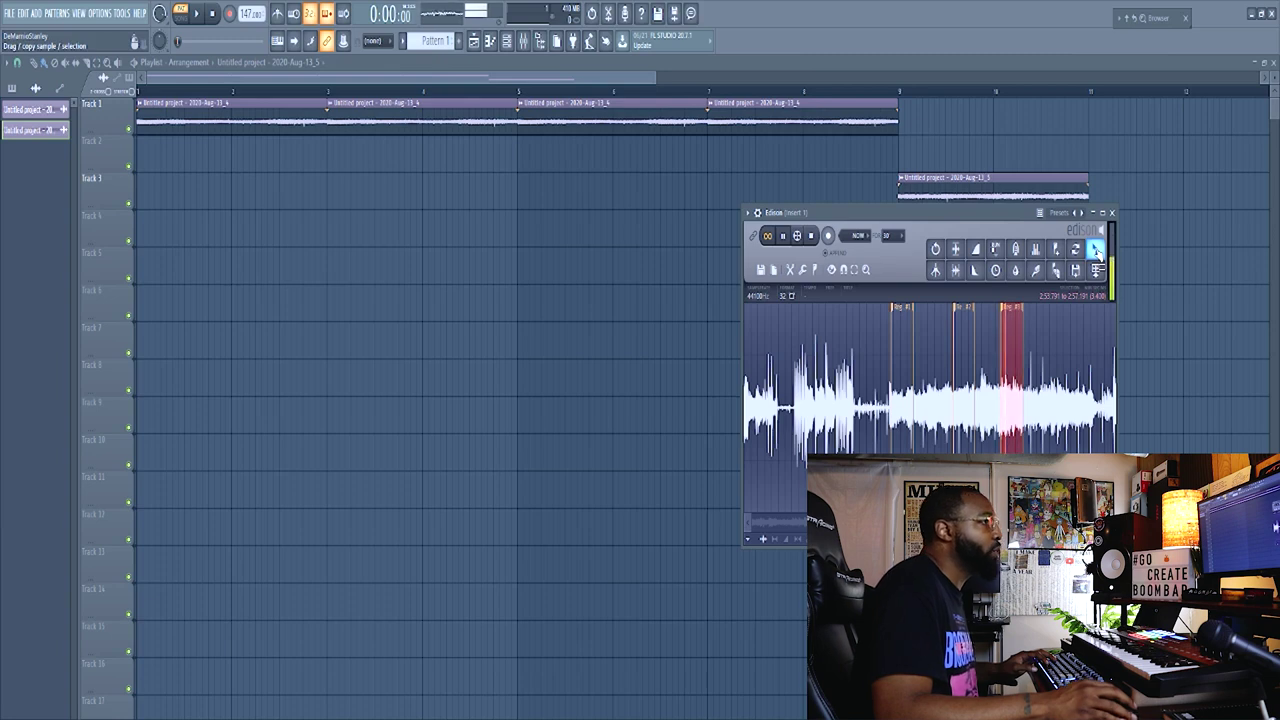
{"action": "left_click_drag", "start_coordinate": [1096, 250], "coordinate": [1133, 346]}
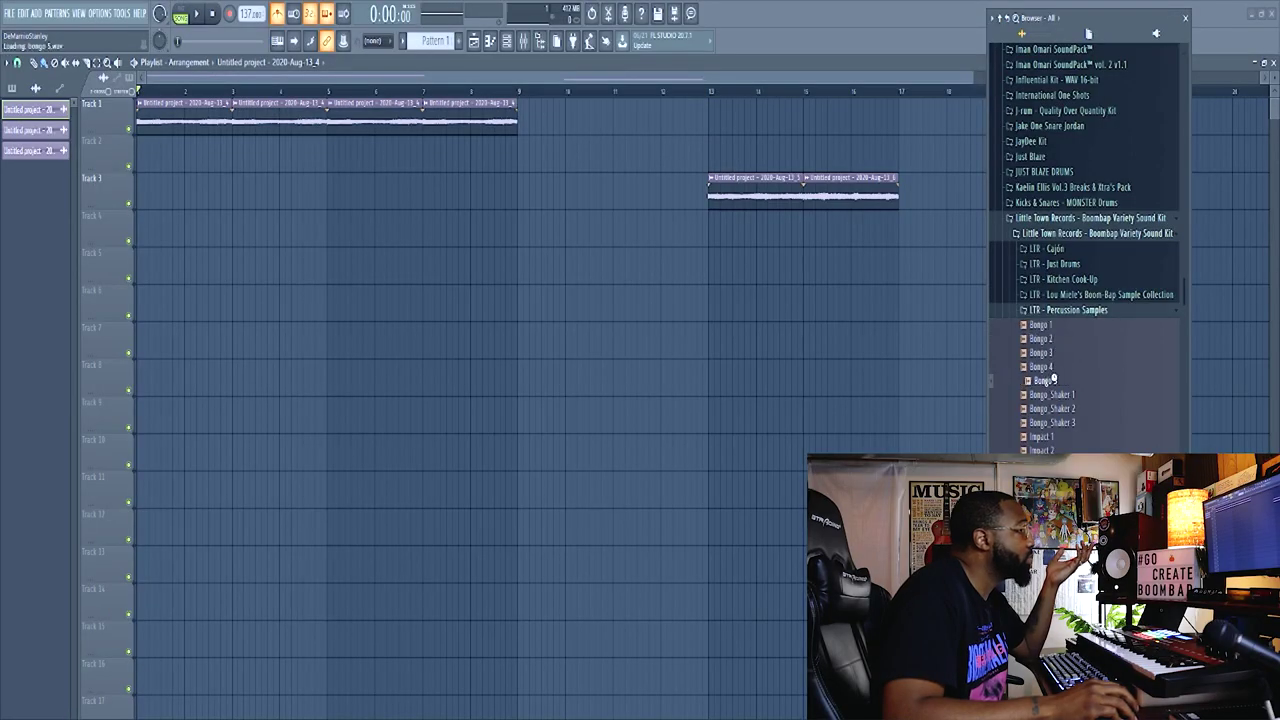
Browse the Little Town Records kit and place Lou's Drum Loop 5 - Slammed (84 BPM) twice on Track 4 across the first eight bars.
{"action": "left_click", "coordinate": [1057, 422]}
{"action": "scroll", "coordinate": [1040, 437], "scroll_direction": "down", "scroll_amount": 4}
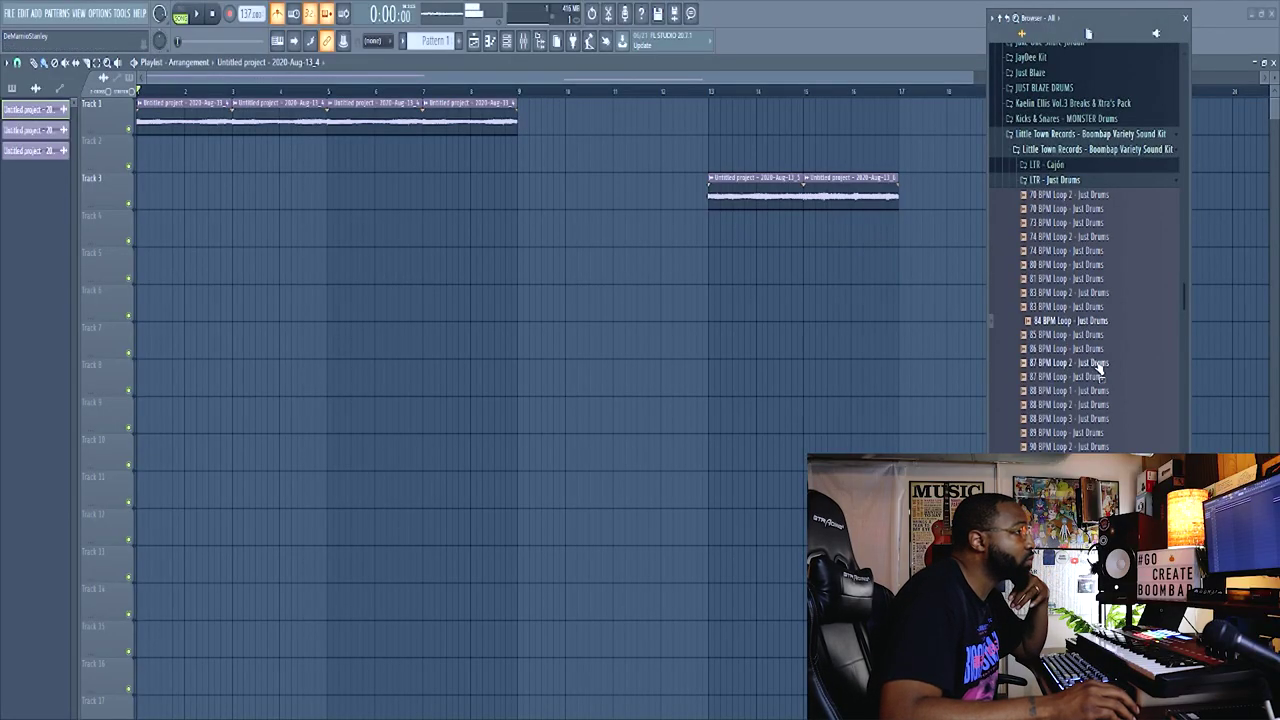
{"action": "scroll", "coordinate": [1100, 368], "scroll_direction": "down", "scroll_amount": 2}
{"action": "left_click", "coordinate": [1098, 365]}
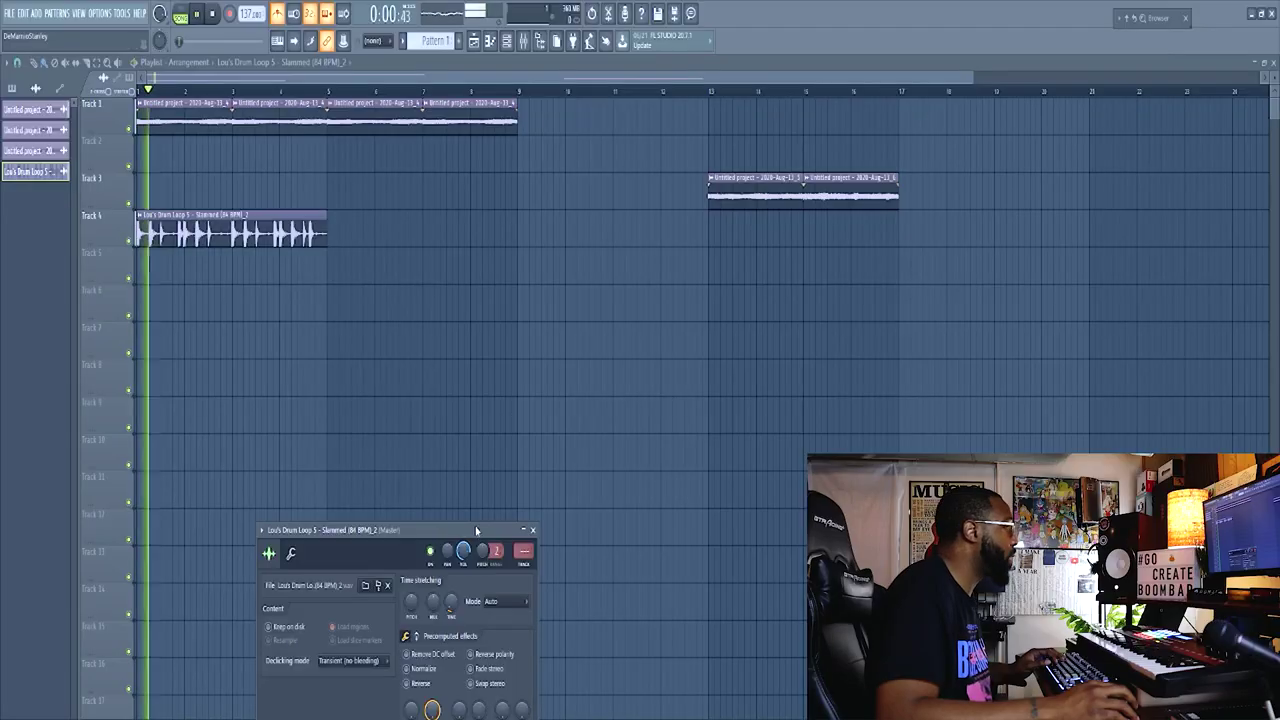
{"action": "left_click", "coordinate": [532, 530]}
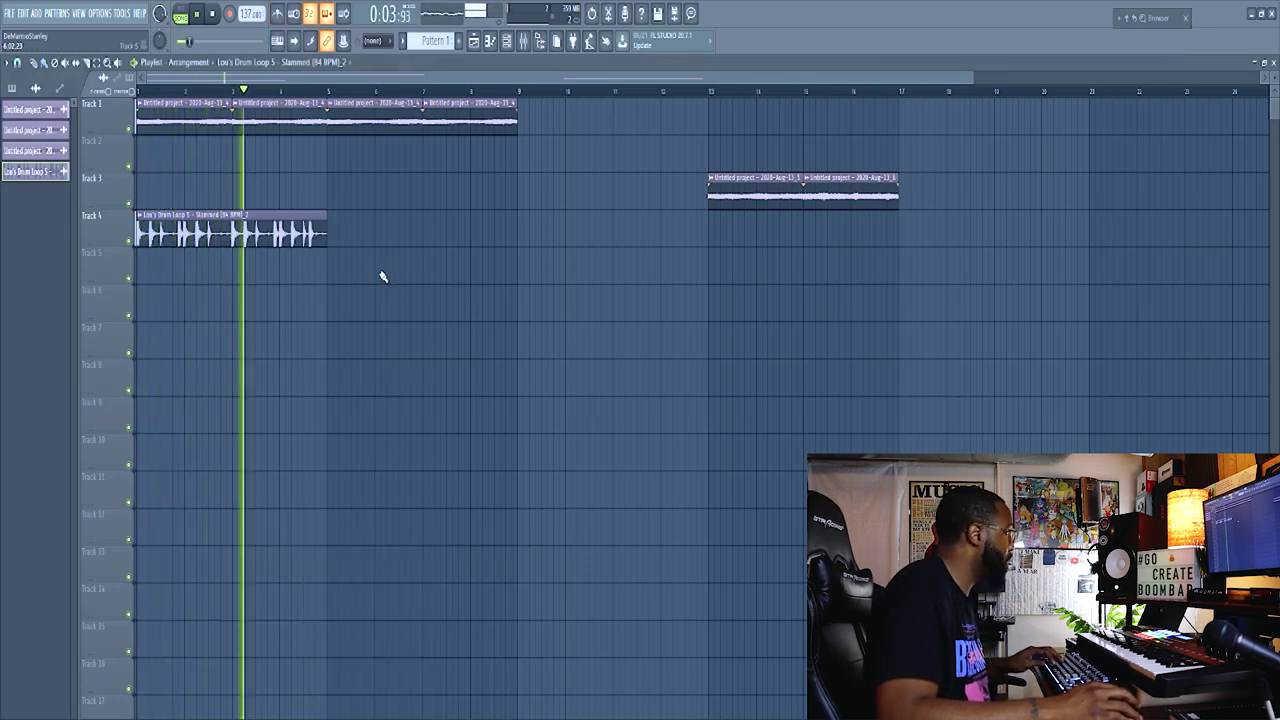
{"action": "left_click_drag", "start_coordinate": [270, 232], "coordinate": [460, 232]}
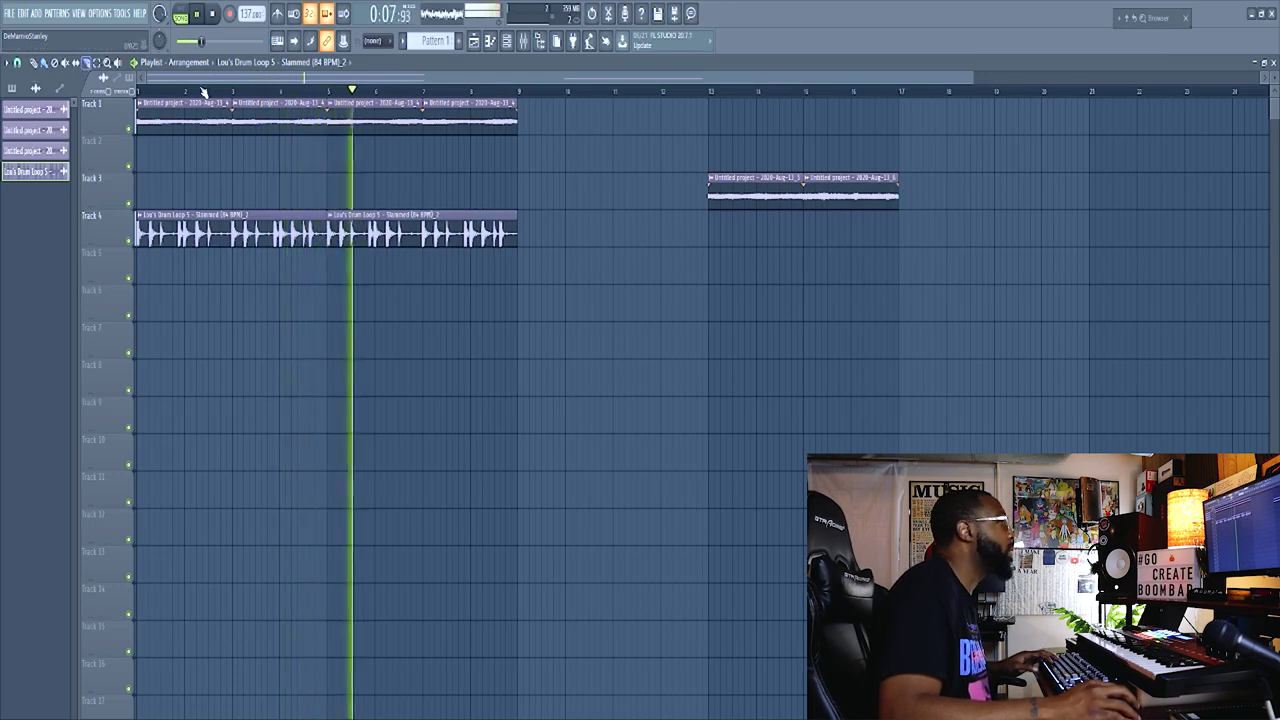
Select the first eight bars as the playback loop and restart playback from the beginning.
{"action": "left_click_drag", "start_coordinate": [518, 92], "coordinate": [138, 92]}
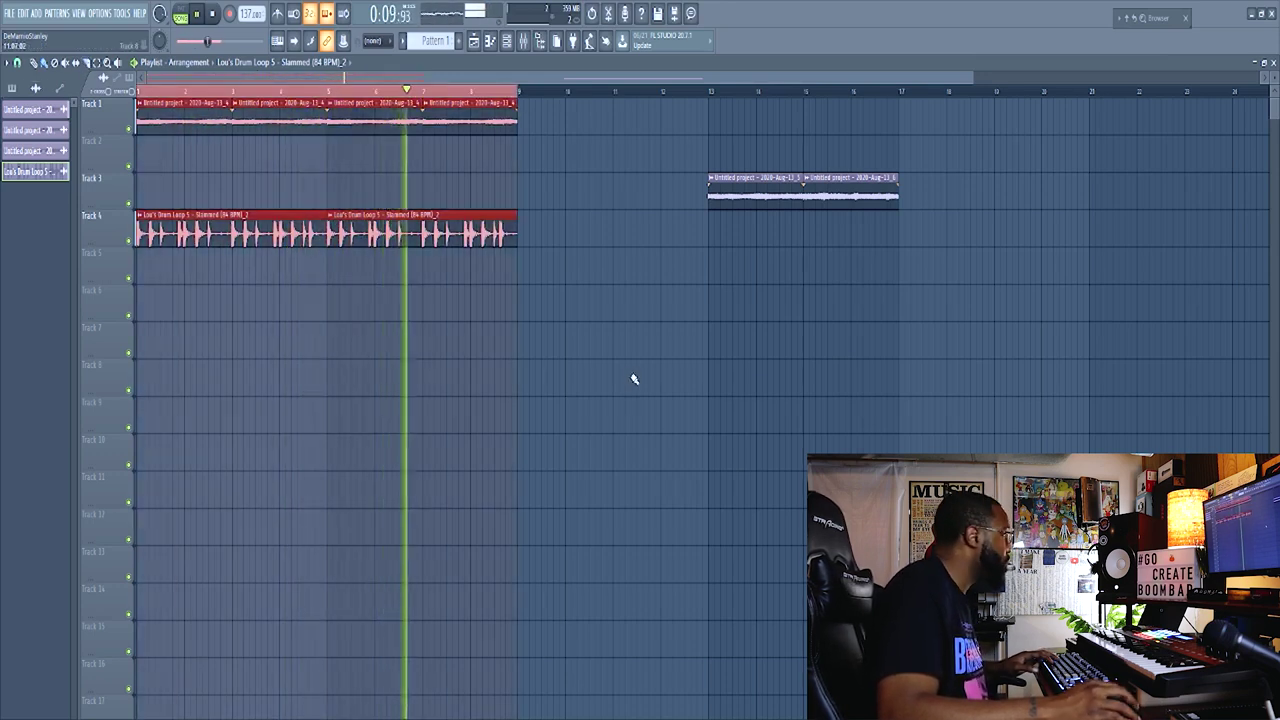
{"action": "key", "text": "space"}
{"action": "key", "text": "space"}
Replace the fourth sample clip on Track 1, at bar 7, with the last sample clip from Track 3.
{"action": "right_click", "coordinate": [479, 114]}
{"action": "left_click_drag", "start_coordinate": [868, 196], "coordinate": [479, 112]}
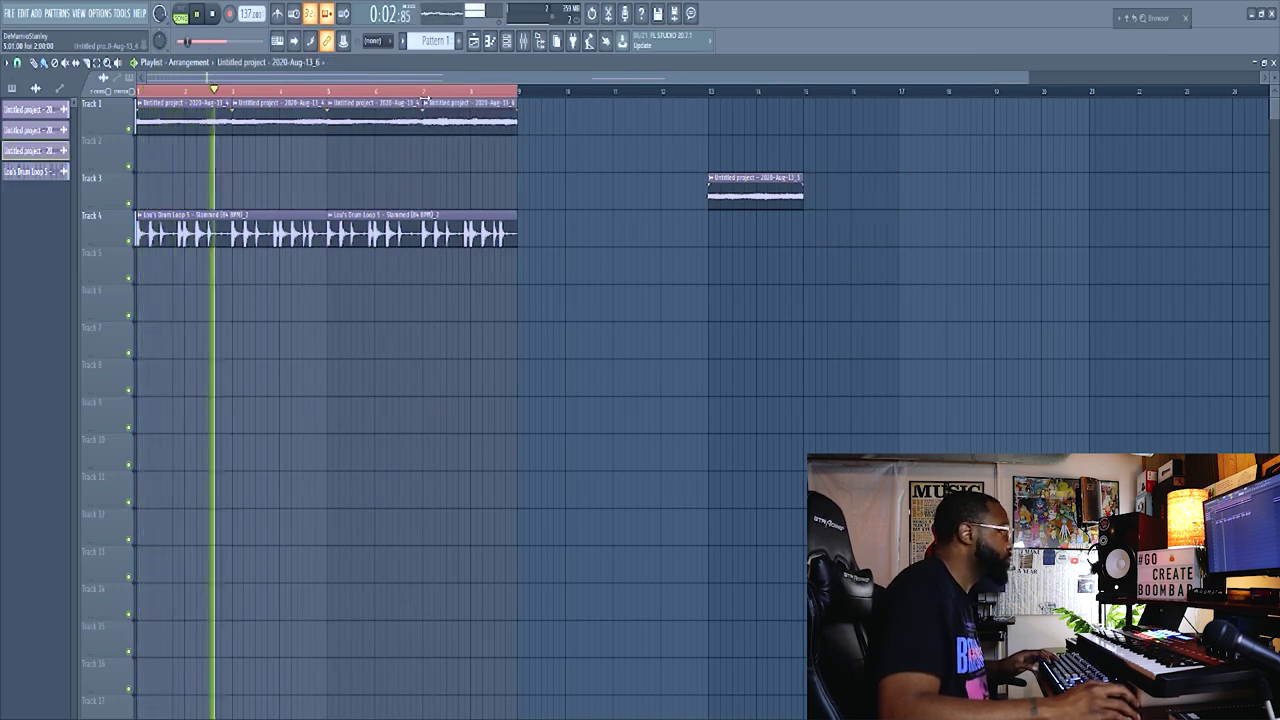
{"action": "right_click", "coordinate": [427, 108]}
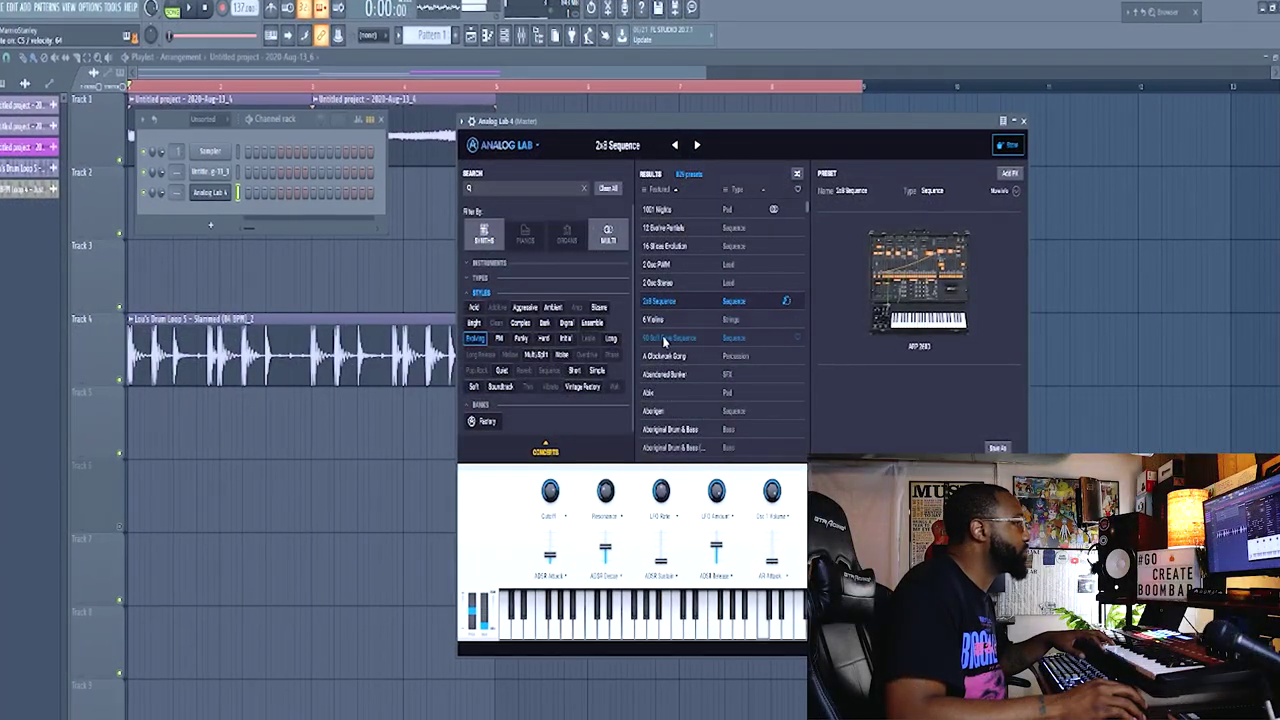
Audition the 90 Soft Rave Sequence and Cavernal Bones presets, load Baseline CZ in Analog Lab, and record a part into Pattern 1.
{"action": "left_click", "coordinate": [664, 342]}
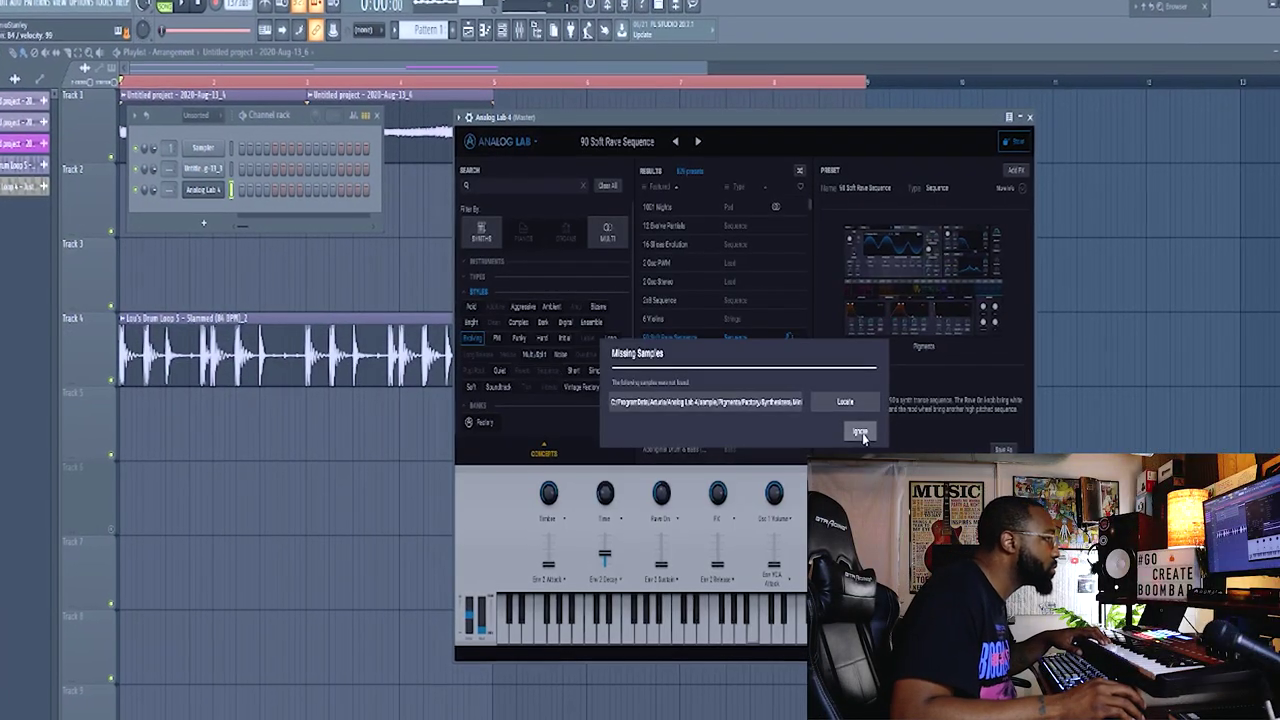
{"action": "left_click", "coordinate": [860, 432]}
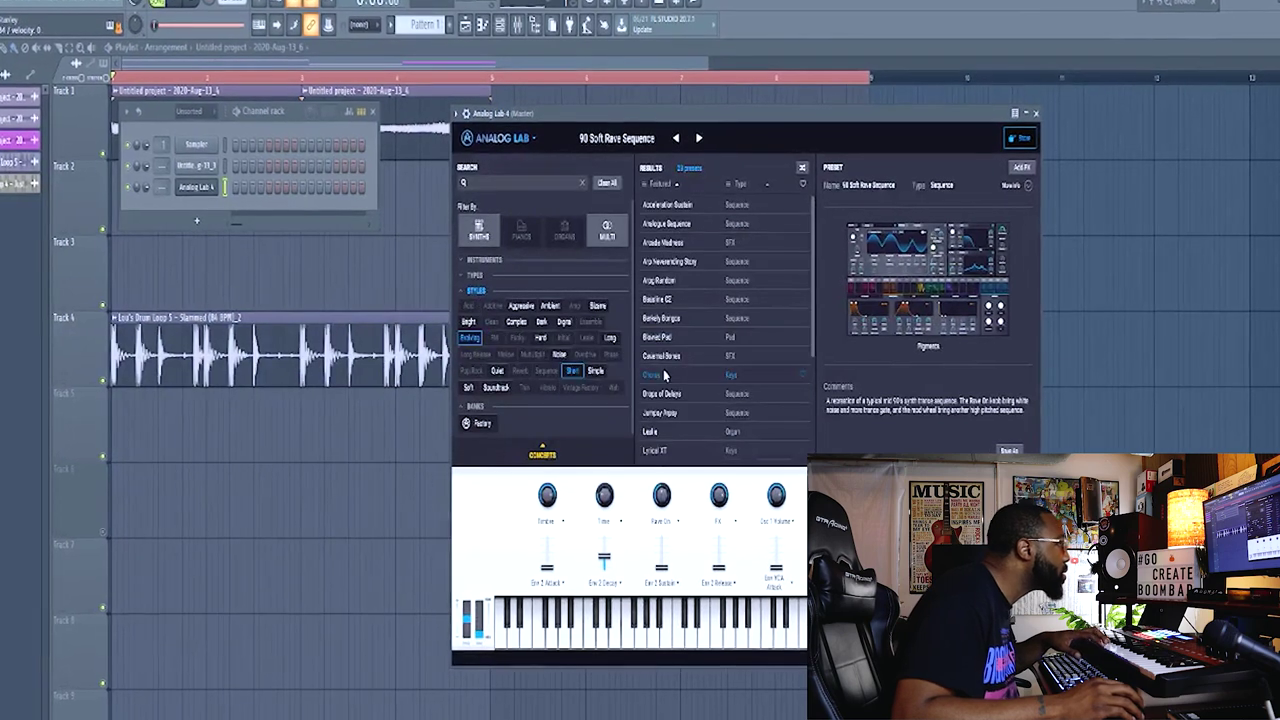
{"action": "left_click", "coordinate": [661, 355]}
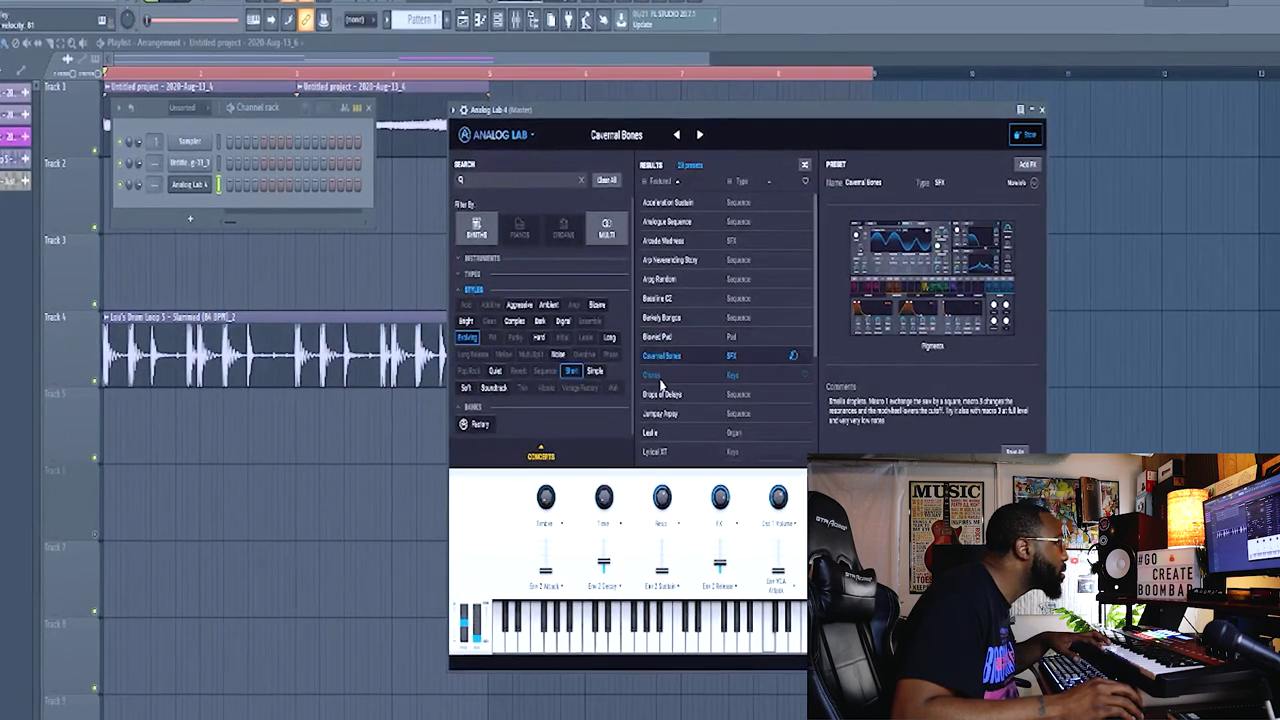
{"action": "left_click", "coordinate": [666, 298]}
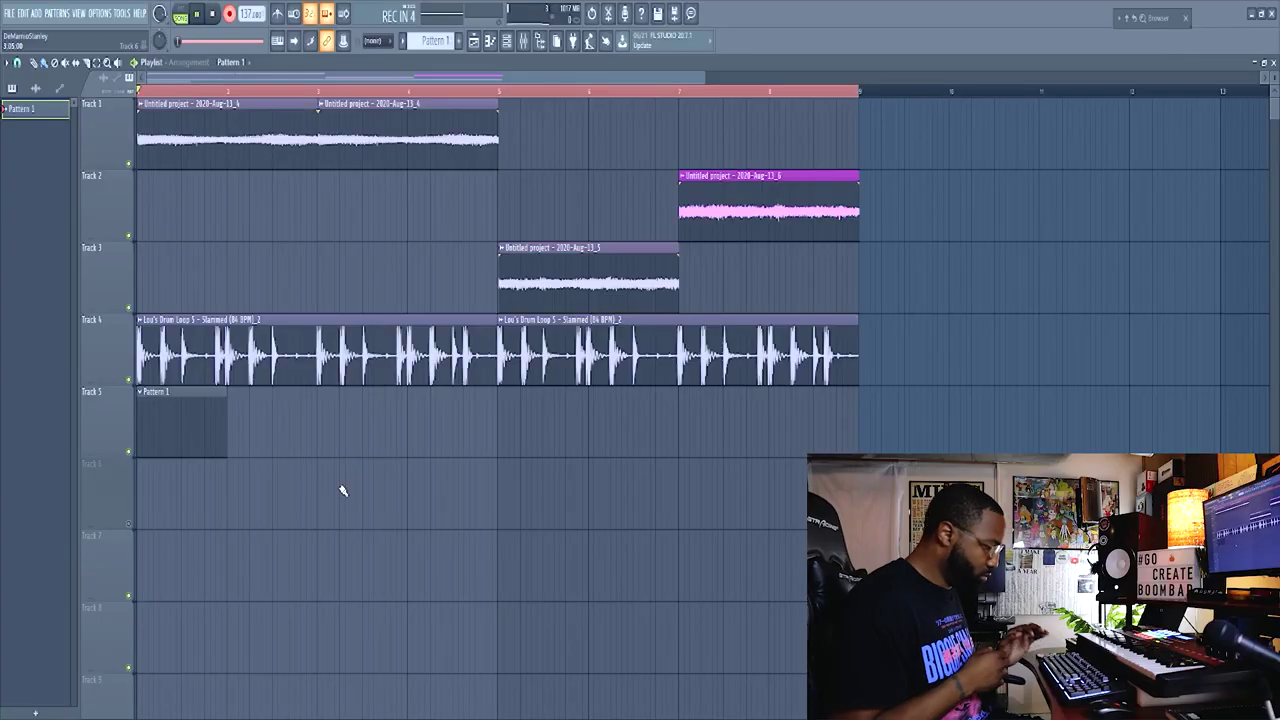
{"action": "key", "text": "space"}
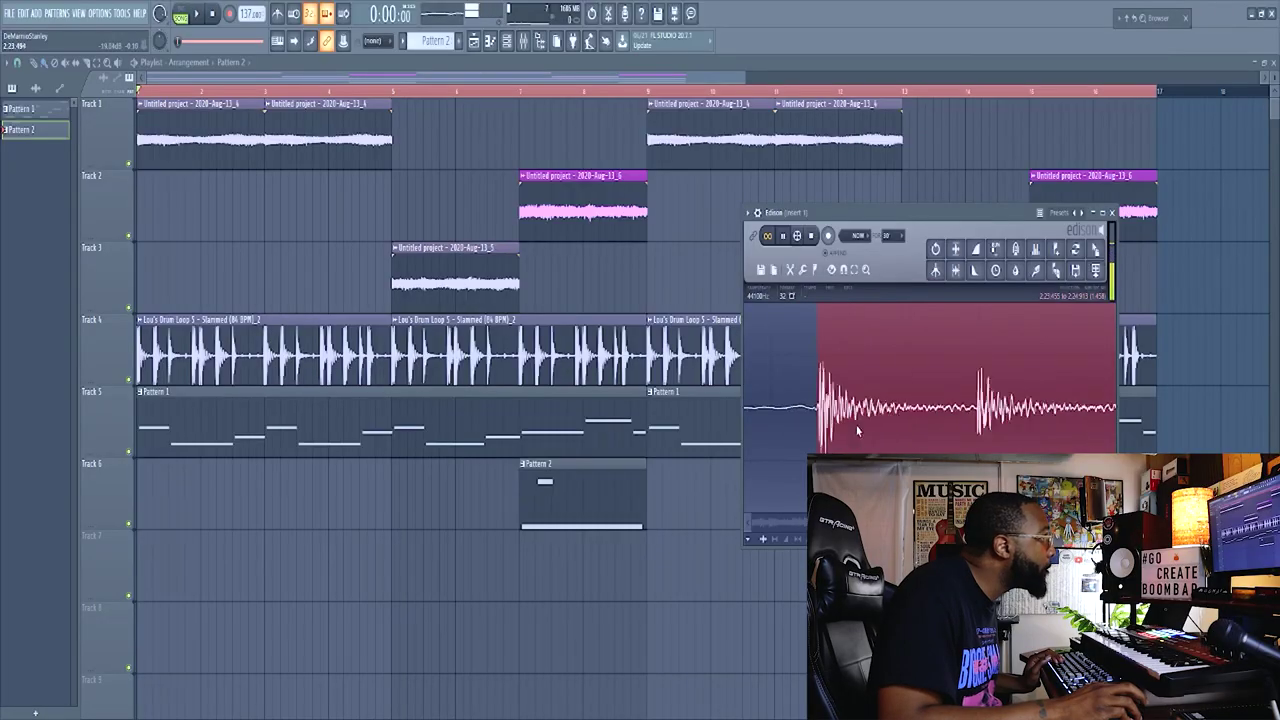
{"action": "scroll", "coordinate": [857, 430], "scroll_direction": "down", "scroll_amount": 5}
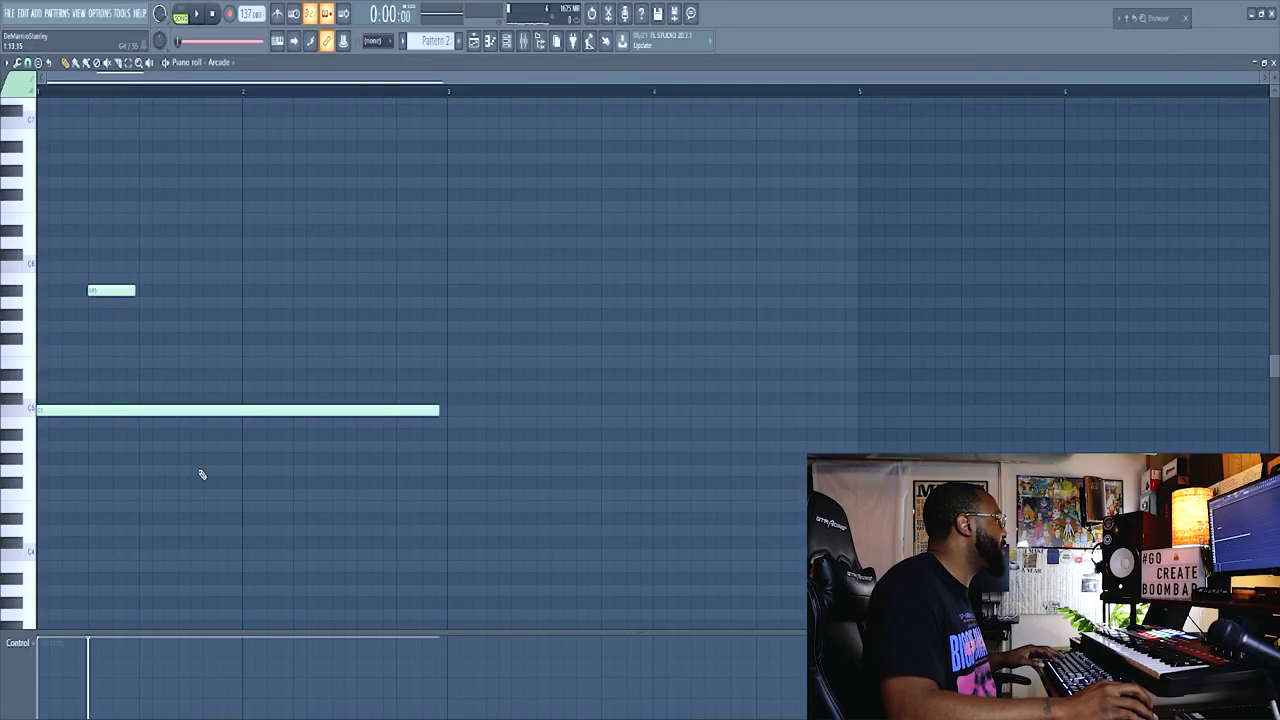
{"action": "left_click_drag", "start_coordinate": [201, 474], "coordinate": [34, 163]}
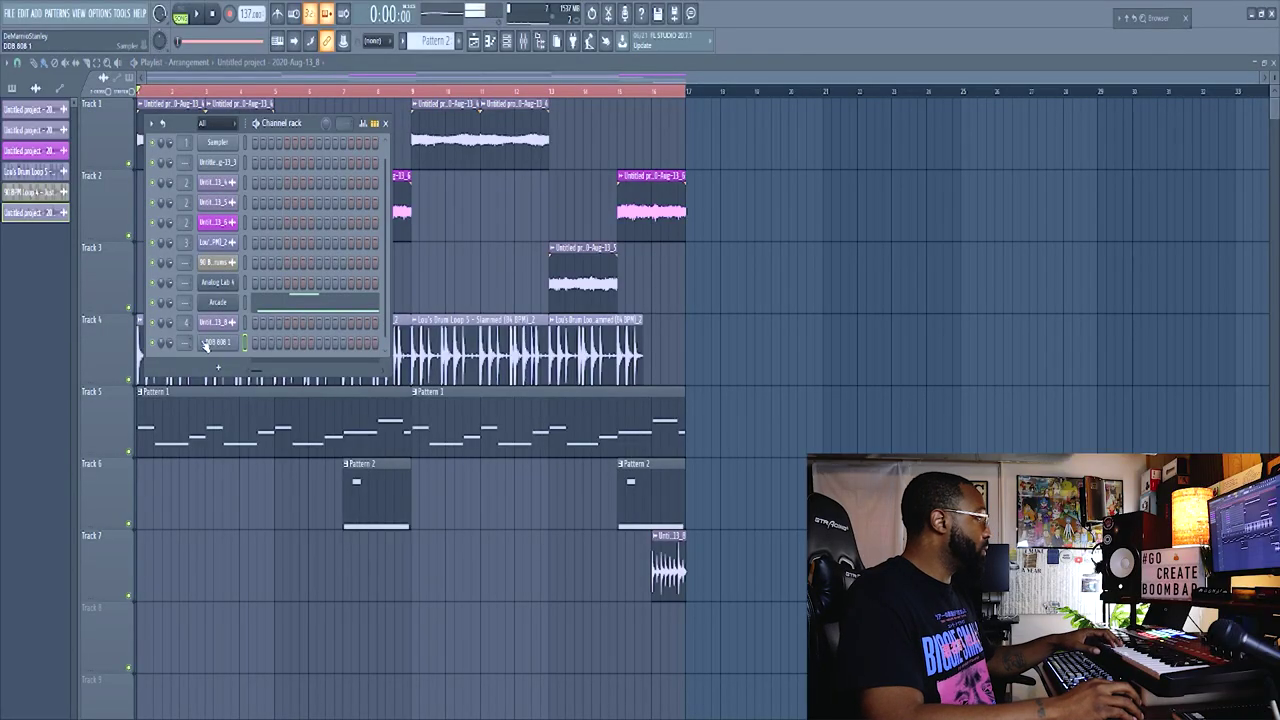
Route the DDB 808 1 channel to mixer track 5.
{"action": "right_click", "coordinate": [228, 342]}
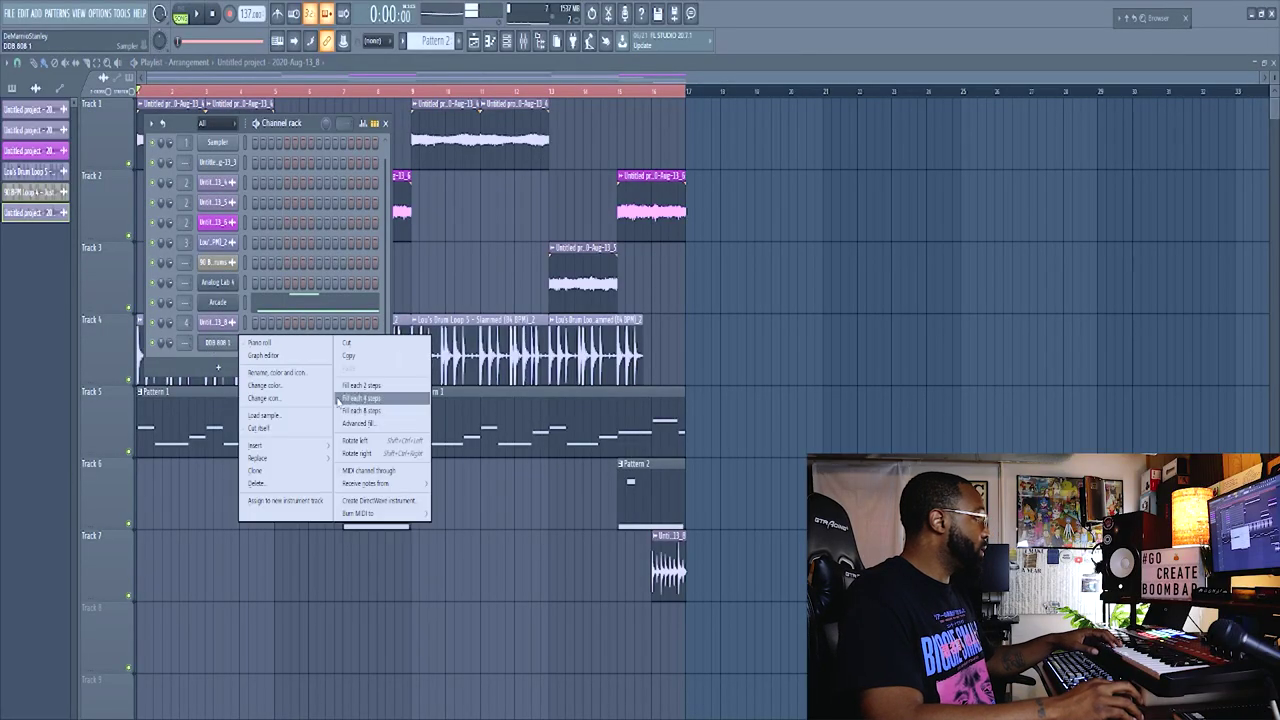
{"action": "left_click", "coordinate": [286, 432]}
{"action": "left_click", "coordinate": [226, 343]}
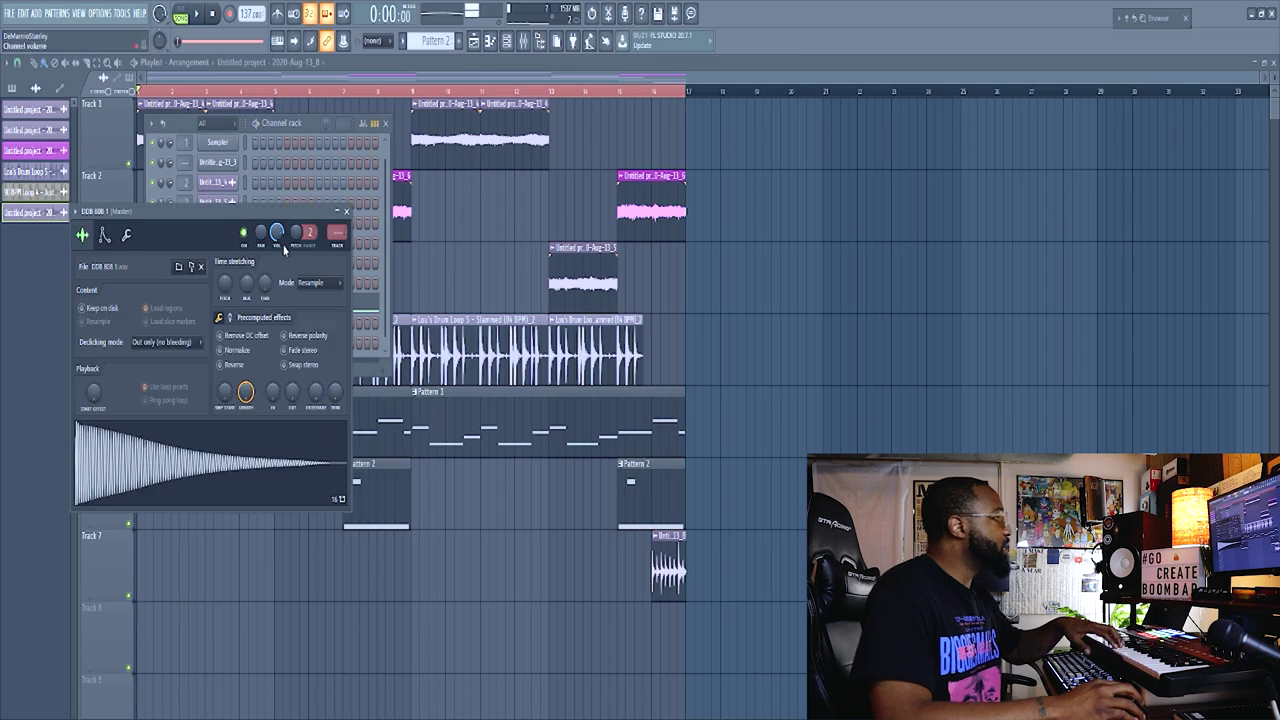
{"action": "left_click", "coordinate": [339, 247]}
{"action": "left_click_drag", "start_coordinate": [306, 211], "coordinate": [1001, 189]}
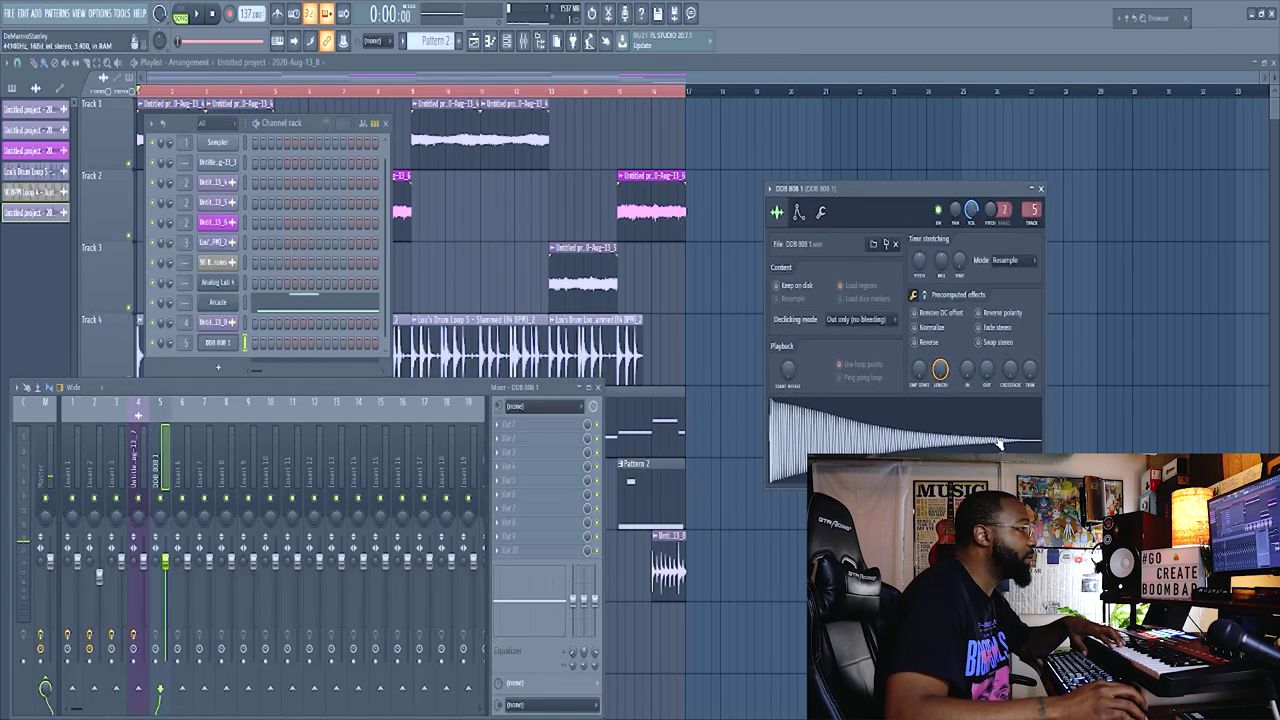
Load the DDB 808 1 sample into Edison and detect its pitch regions to find the root note.
{"action": "key", "text": "ctrl+e"}
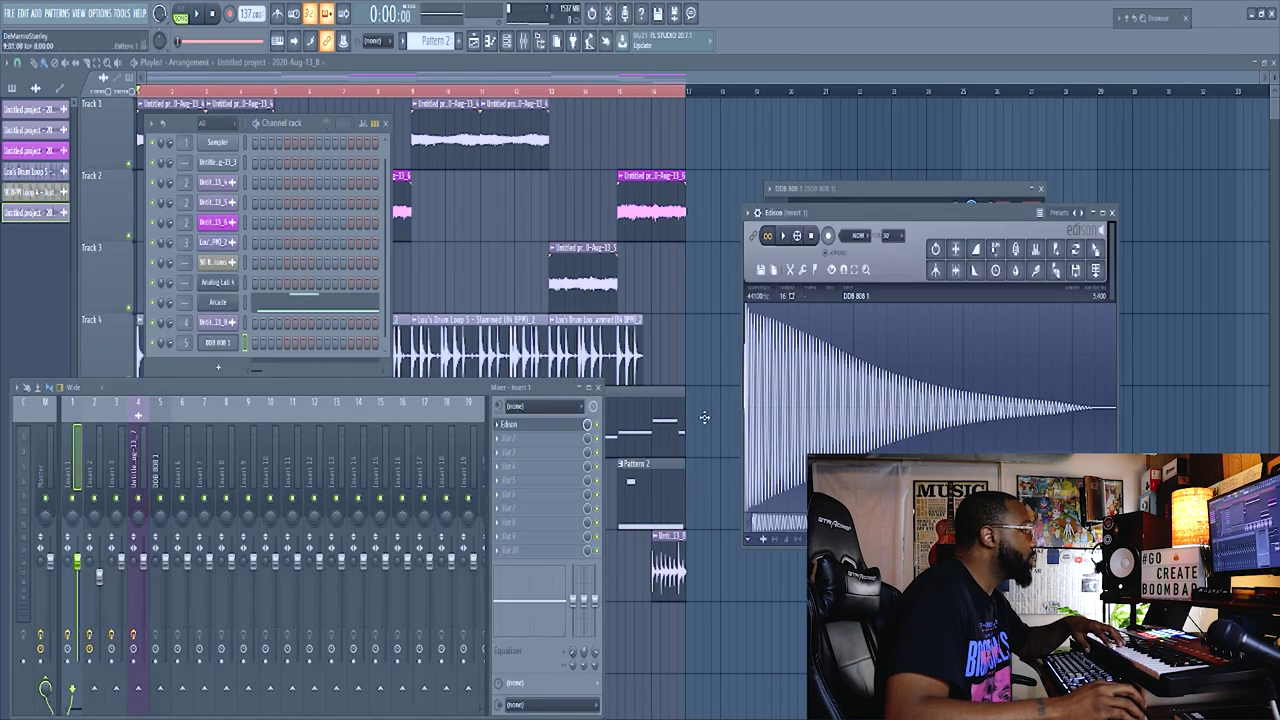
{"action": "right_click", "coordinate": [776, 401]}
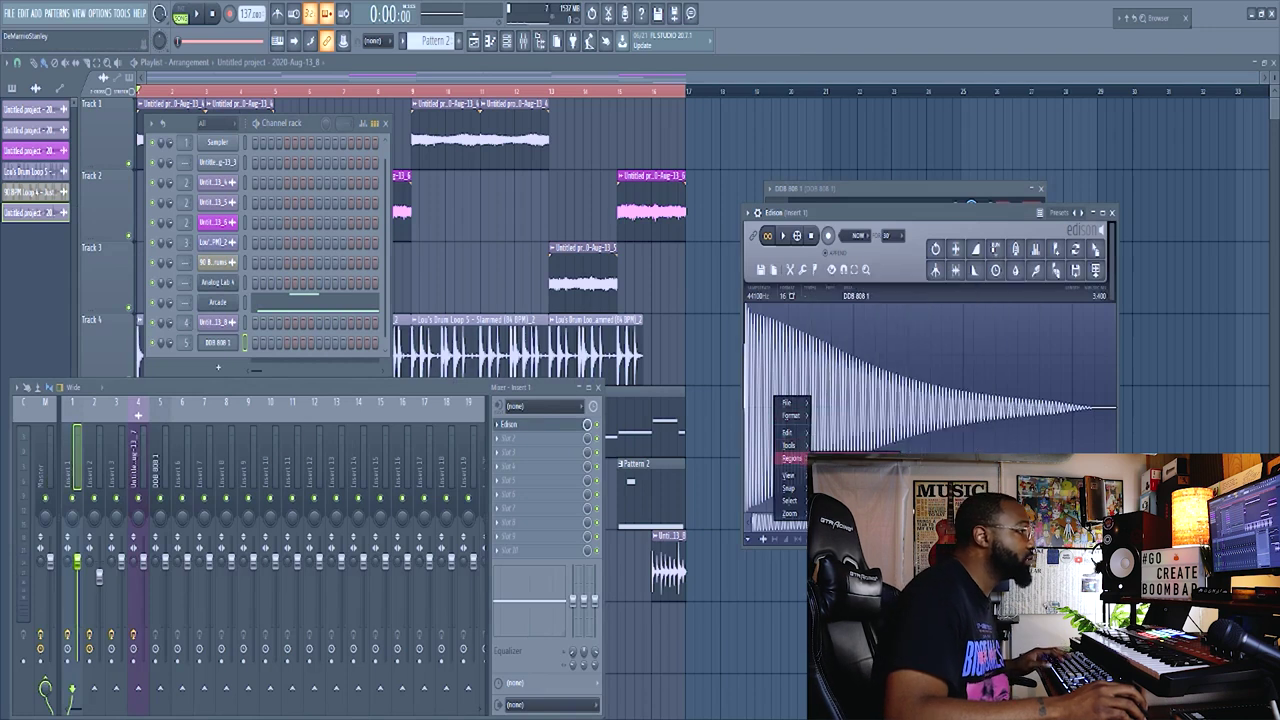
{"action": "scroll", "coordinate": [752, 370], "scroll_direction": "up", "scroll_amount": 5}
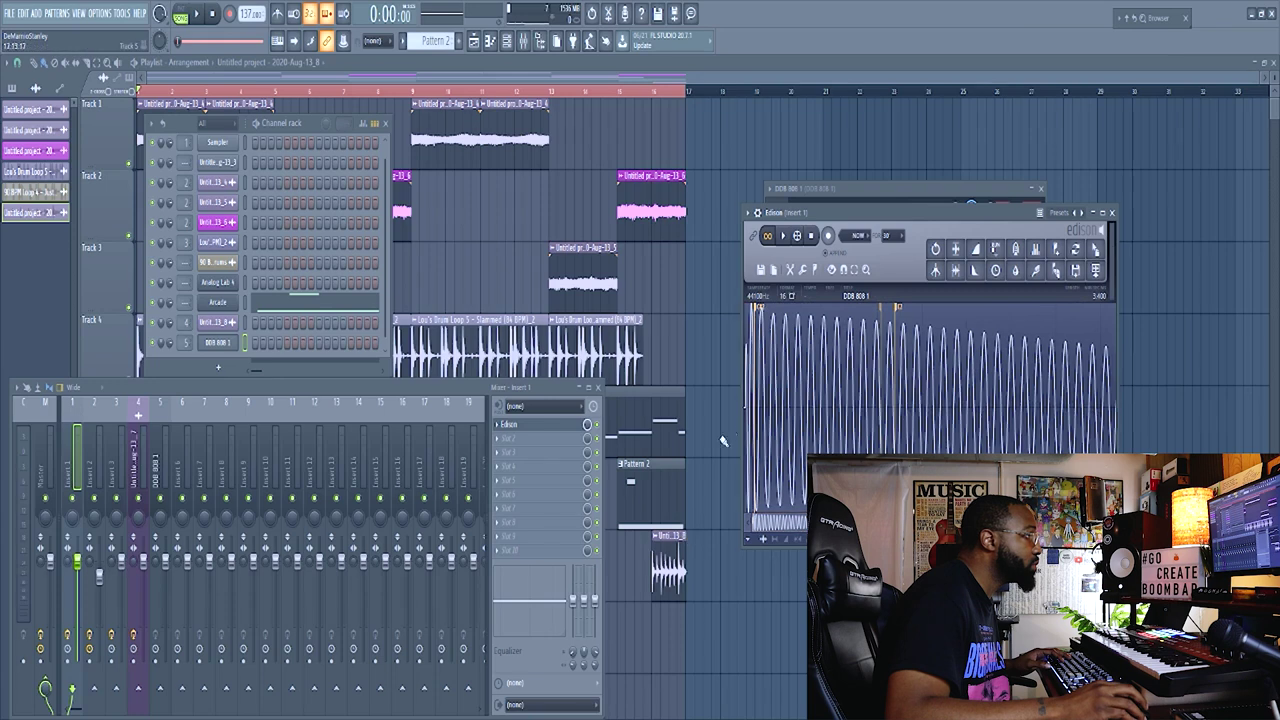
{"action": "scroll", "coordinate": [758, 401], "scroll_direction": "down", "scroll_amount": 5}
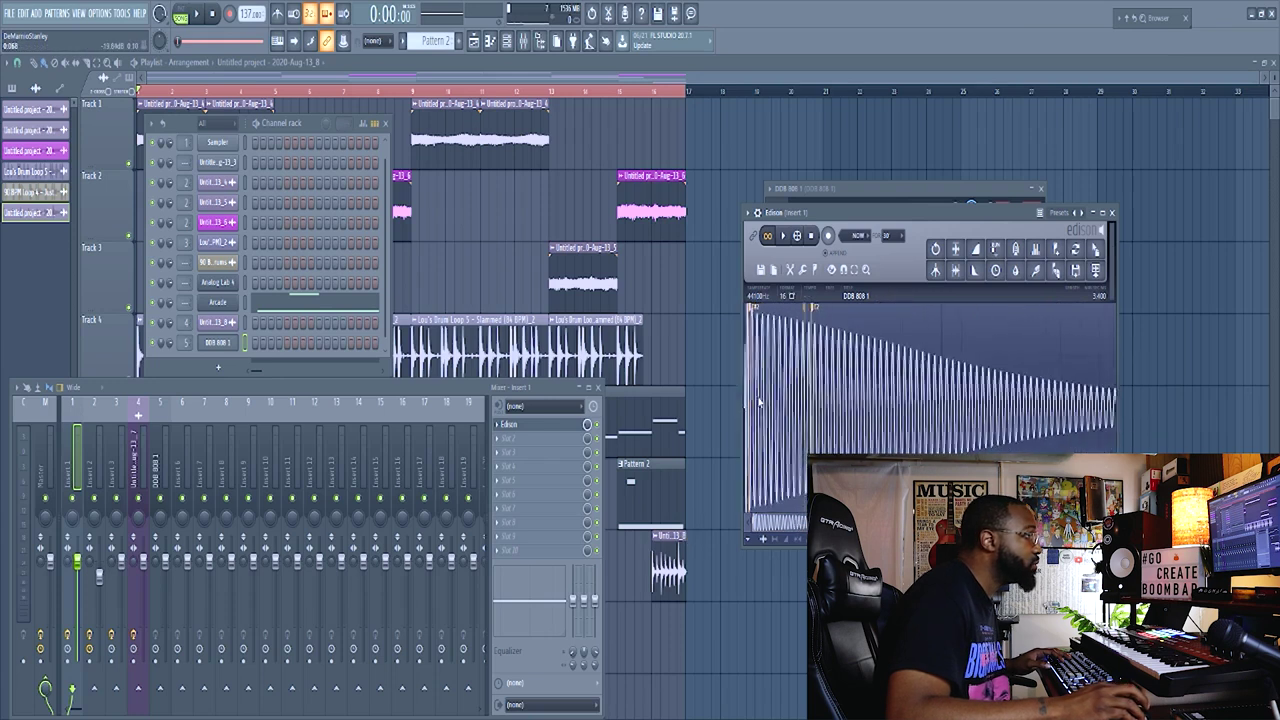
Set the root note of the DDB 808 1 sampler channel to C#5 in its instrument settings.
{"action": "left_click", "coordinate": [219, 343]}
{"action": "left_click", "coordinate": [219, 343]}
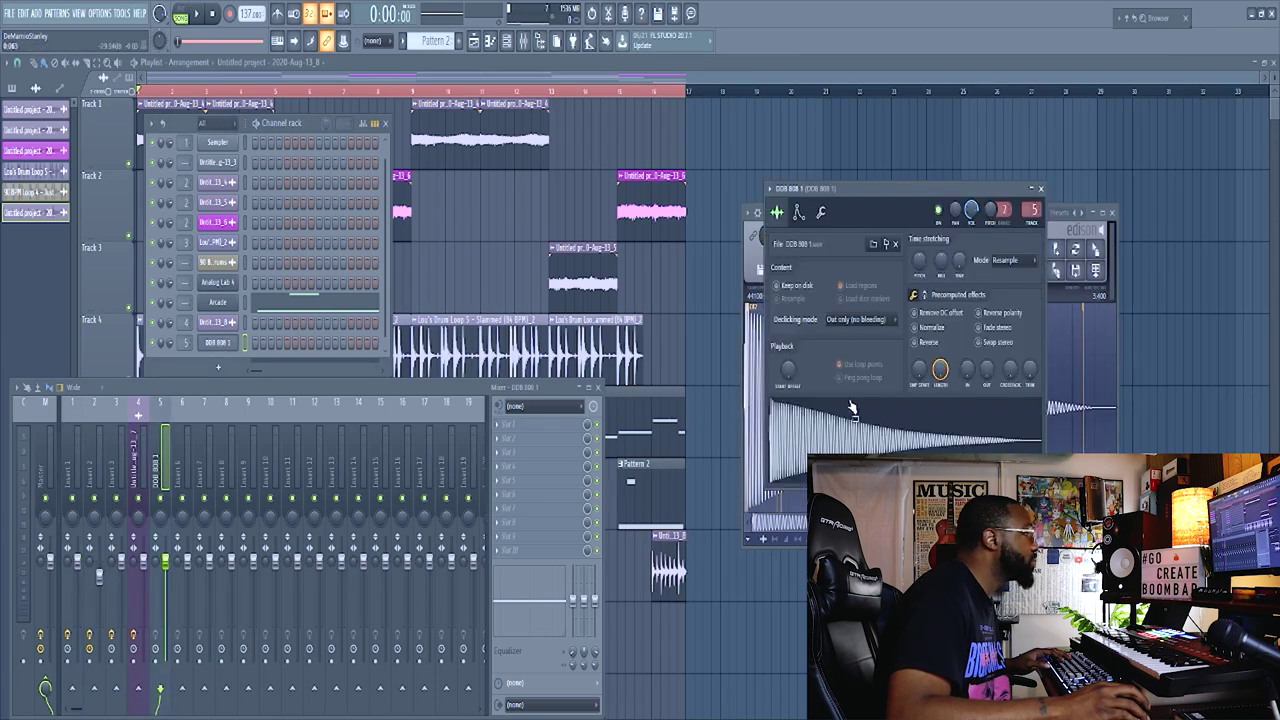
{"action": "left_click_drag", "start_coordinate": [838, 196], "coordinate": [462, 193]}
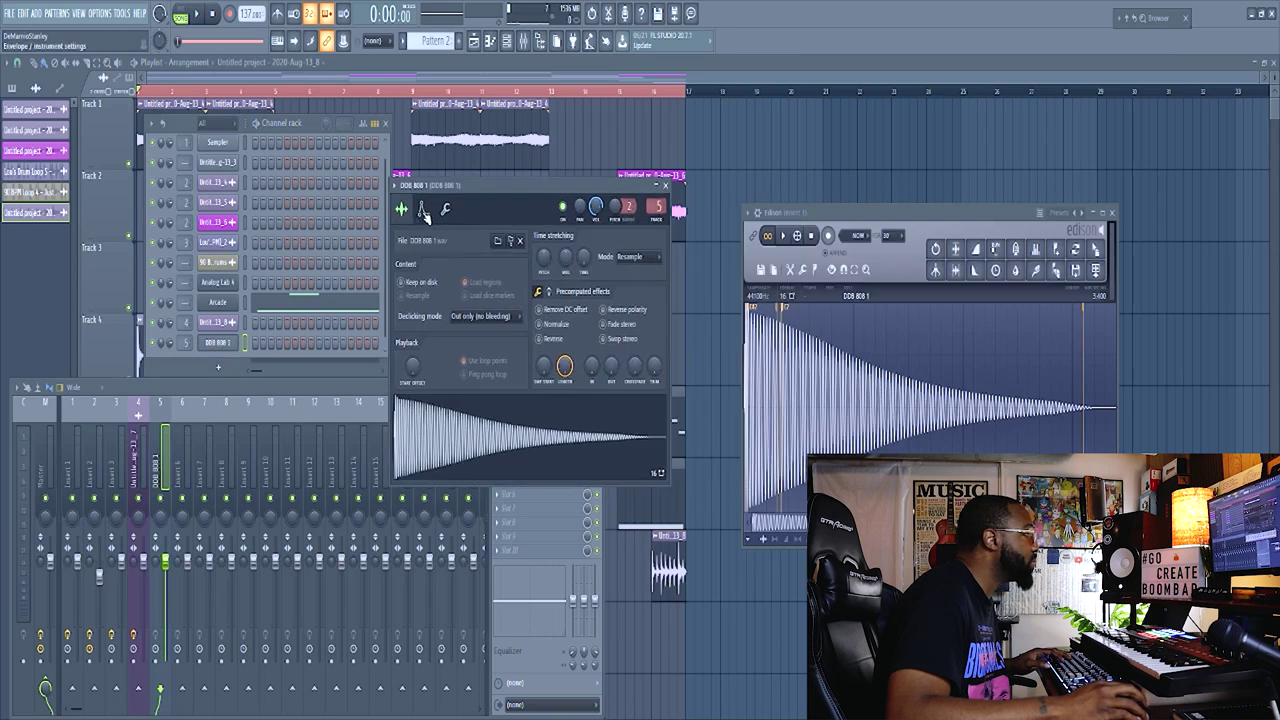
{"action": "left_click", "coordinate": [423, 211]}
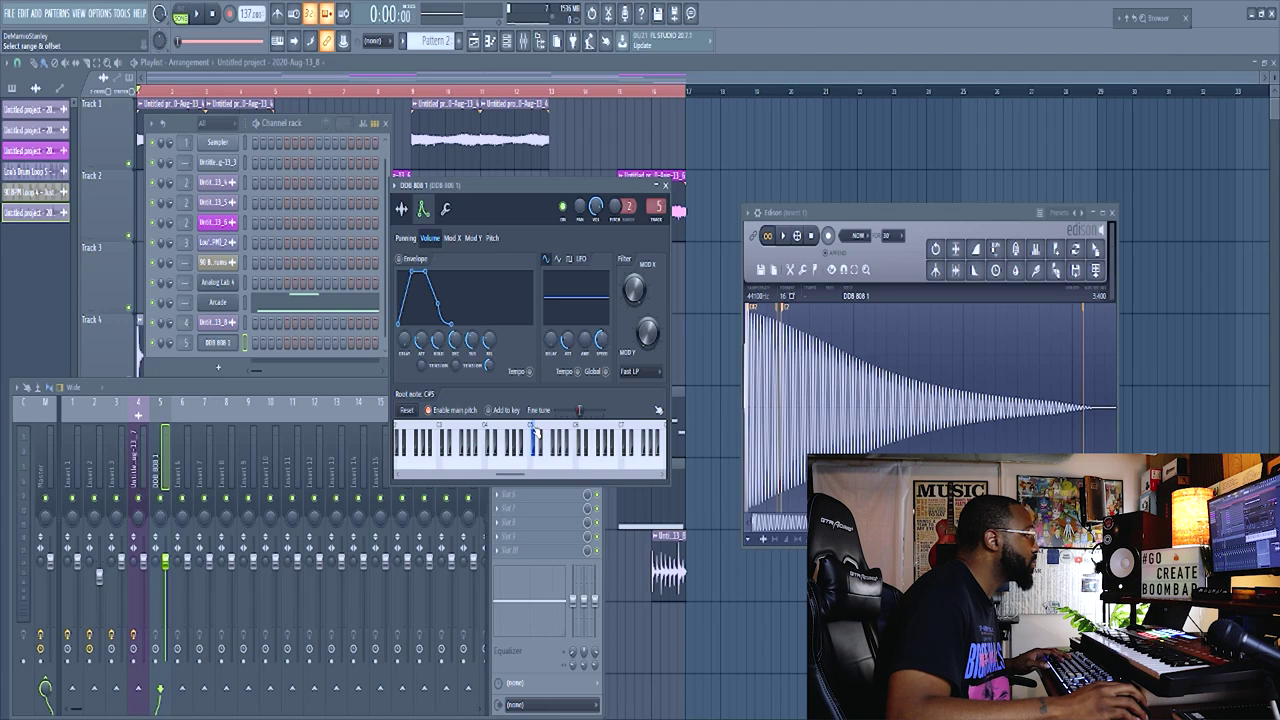
{"action": "scroll", "coordinate": [446, 432], "scroll_direction": "up", "scroll_amount": 2}
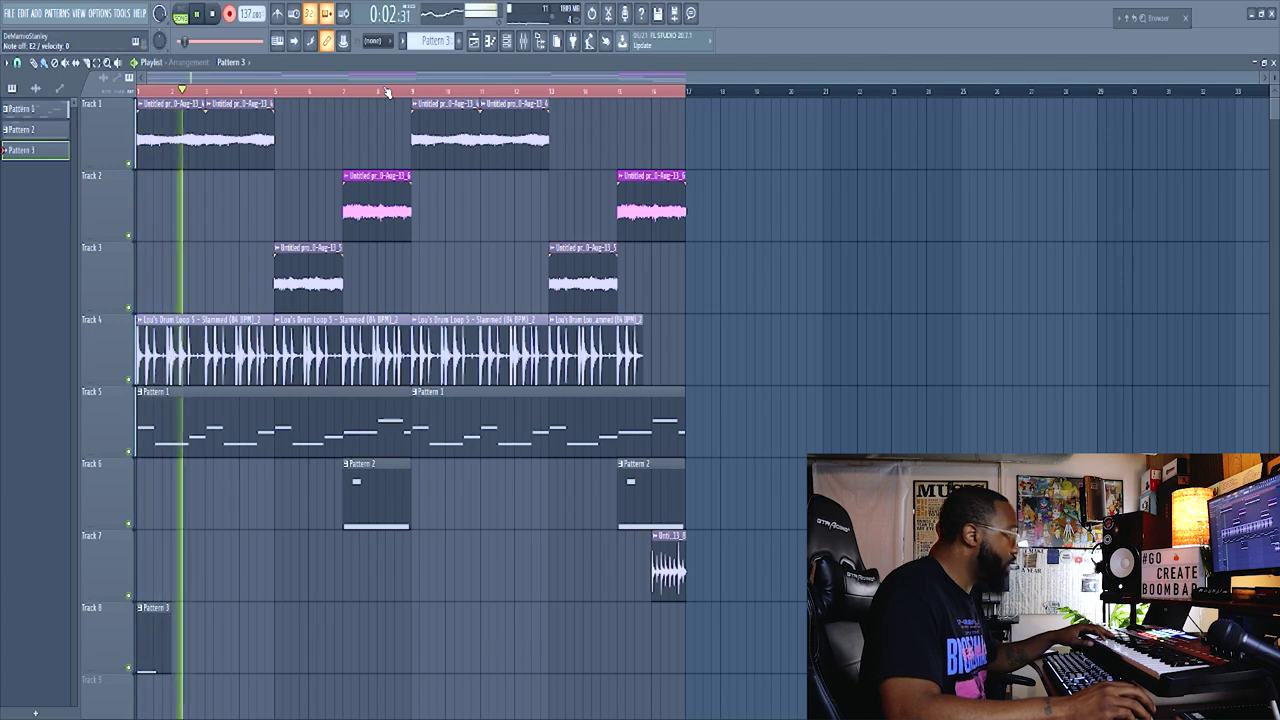
Lower the DDB 808 1 mixer track's volume while recording the bass part into Pattern 3.
{"action": "left_click", "coordinate": [525, 42]}
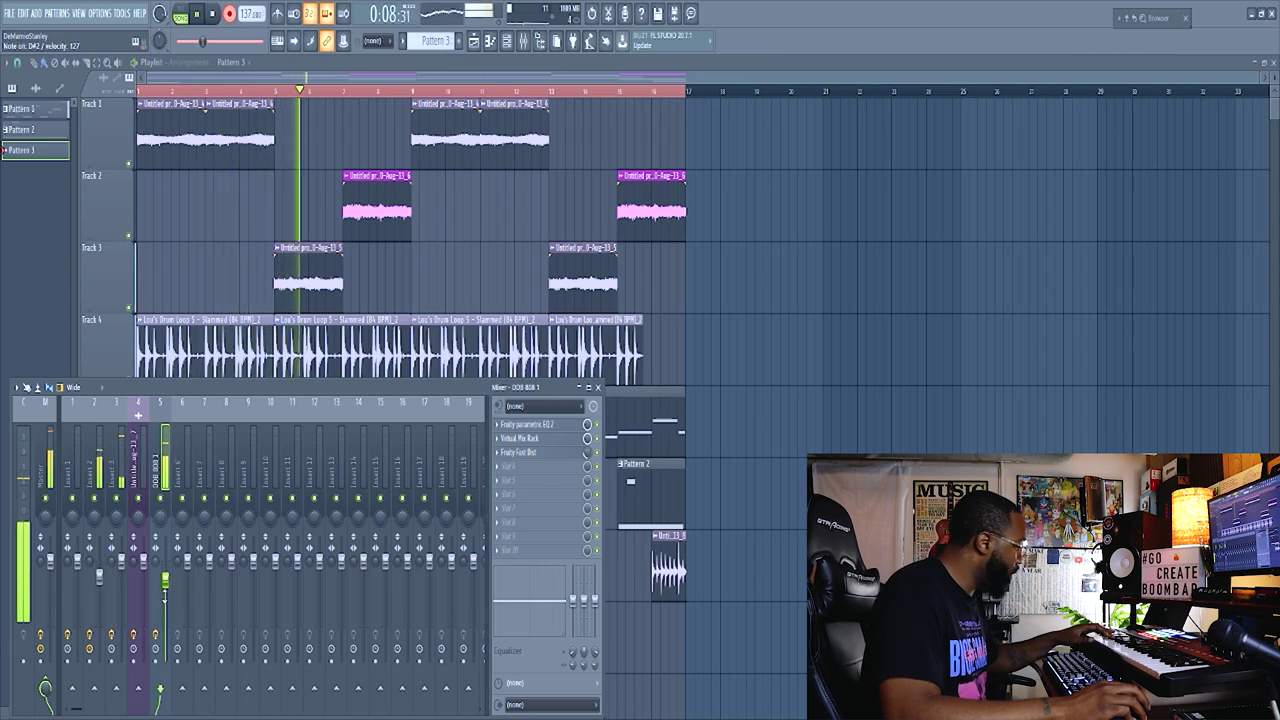
{"action": "scroll", "coordinate": [410, 230], "scroll_direction": "down", "scroll_amount": 1}
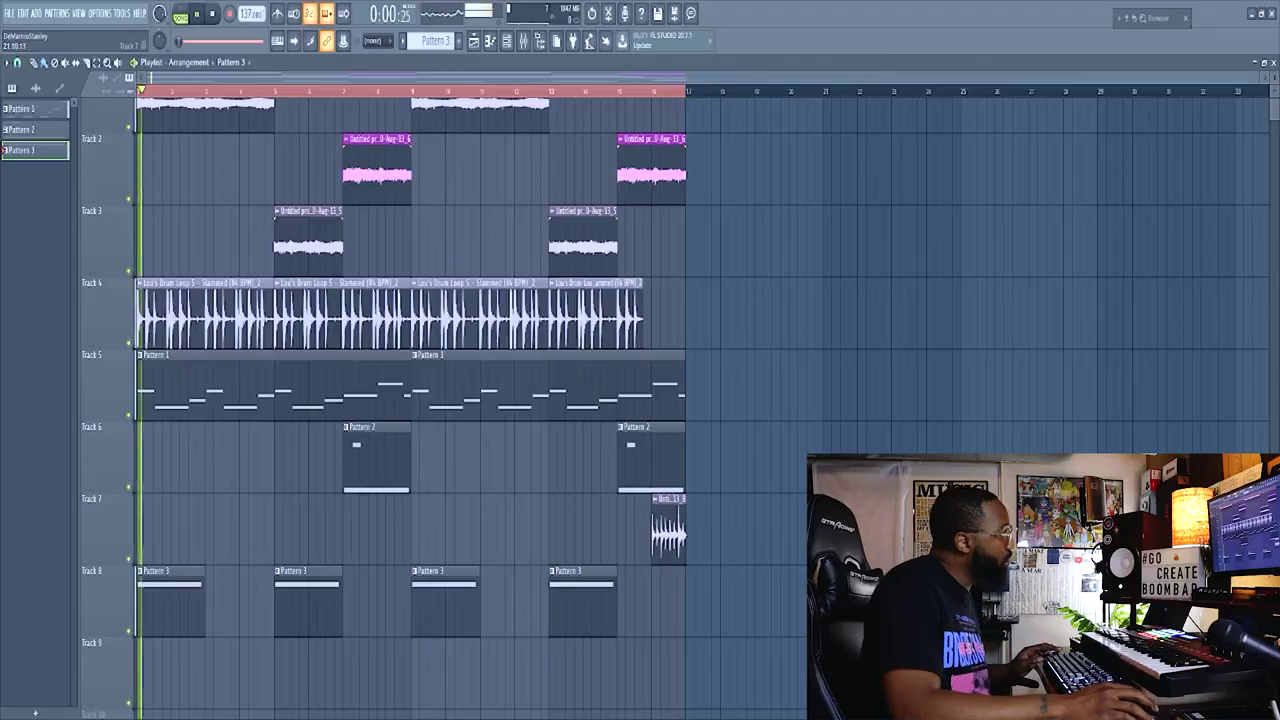
{"action": "scroll", "coordinate": [686, 343], "scroll_direction": "up", "scroll_amount": 1}
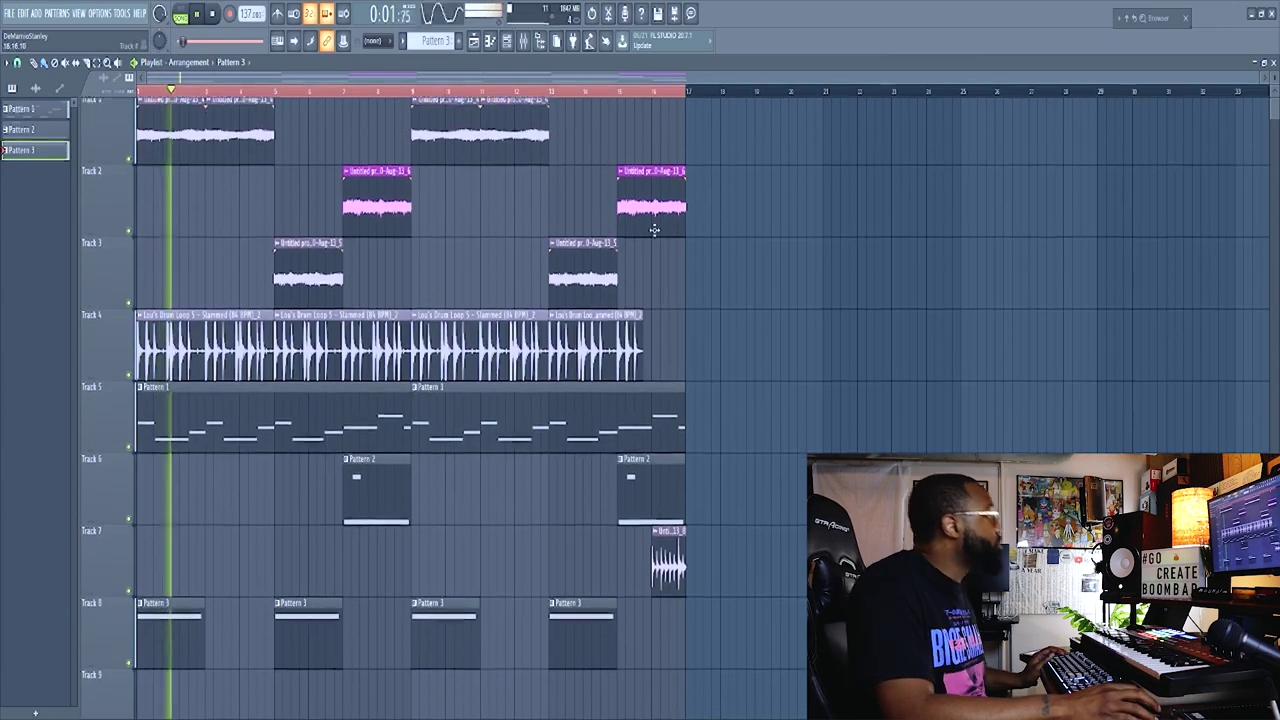
Check the levels and effect chains of the DDB 808 1 and Insert 3 mixer tracks during playback.
{"action": "key", "text": "F9"}
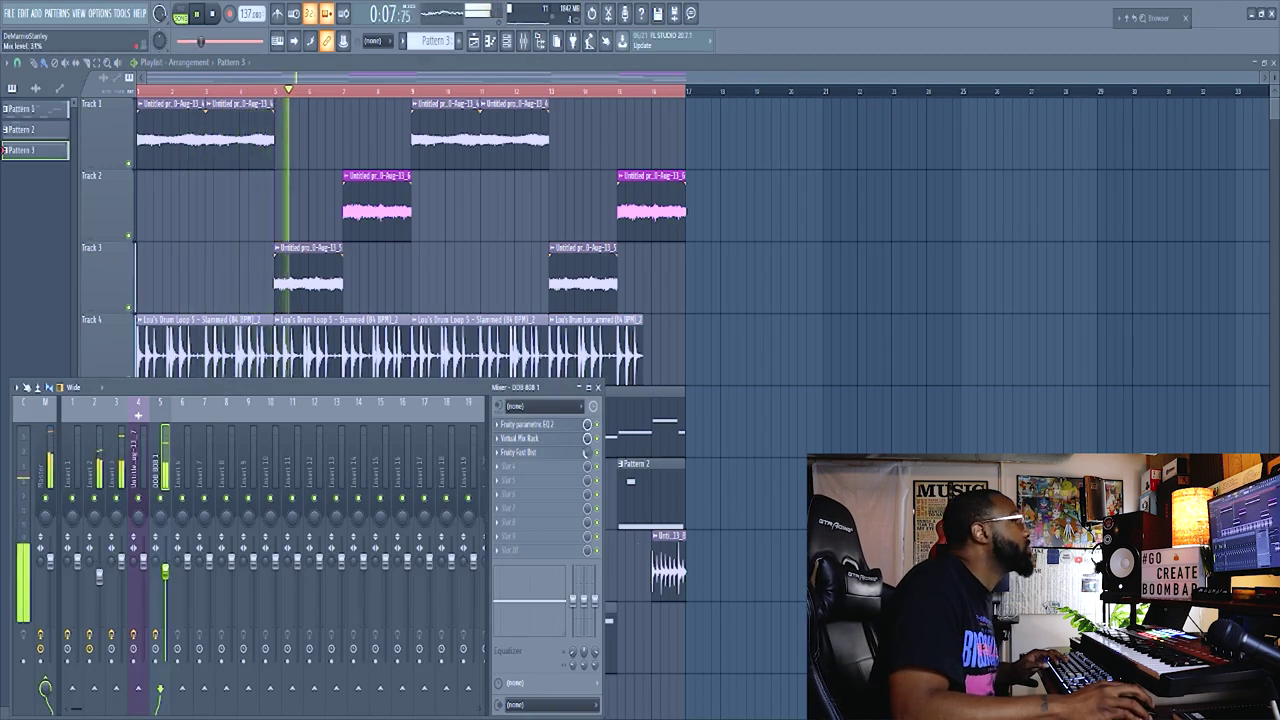
{"action": "left_click", "coordinate": [125, 455]}
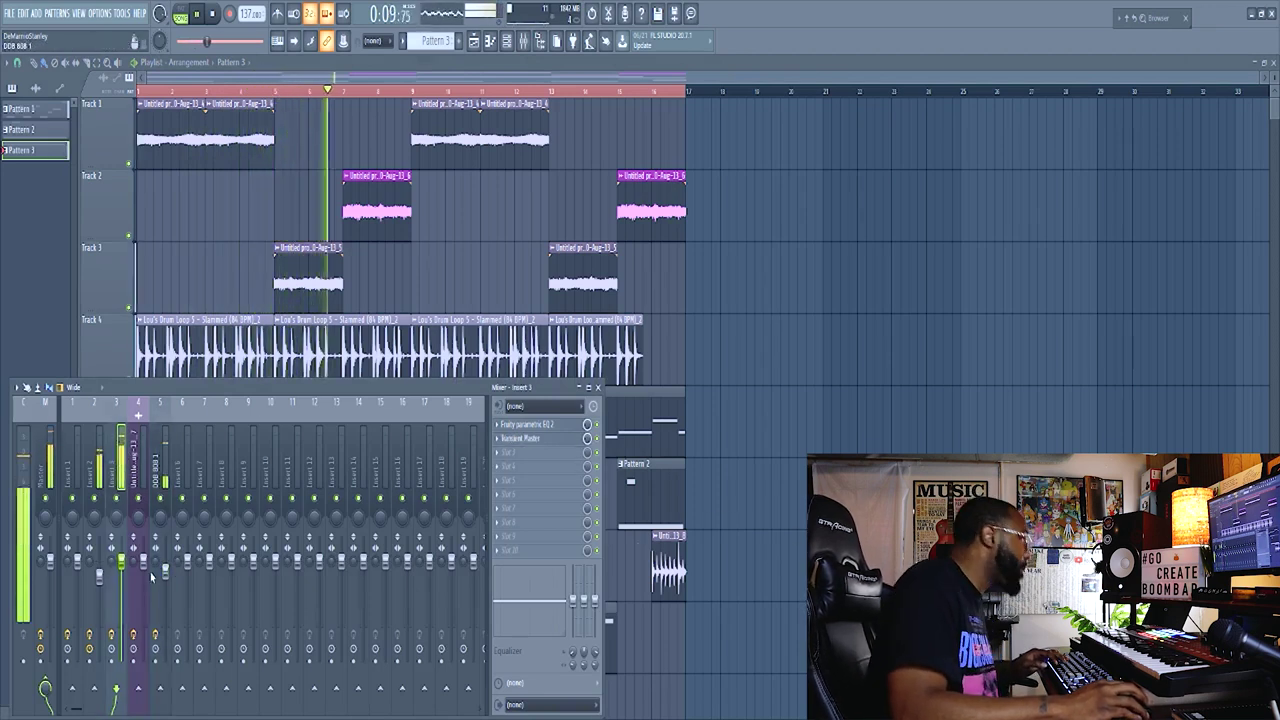
{"action": "key", "text": "F9"}
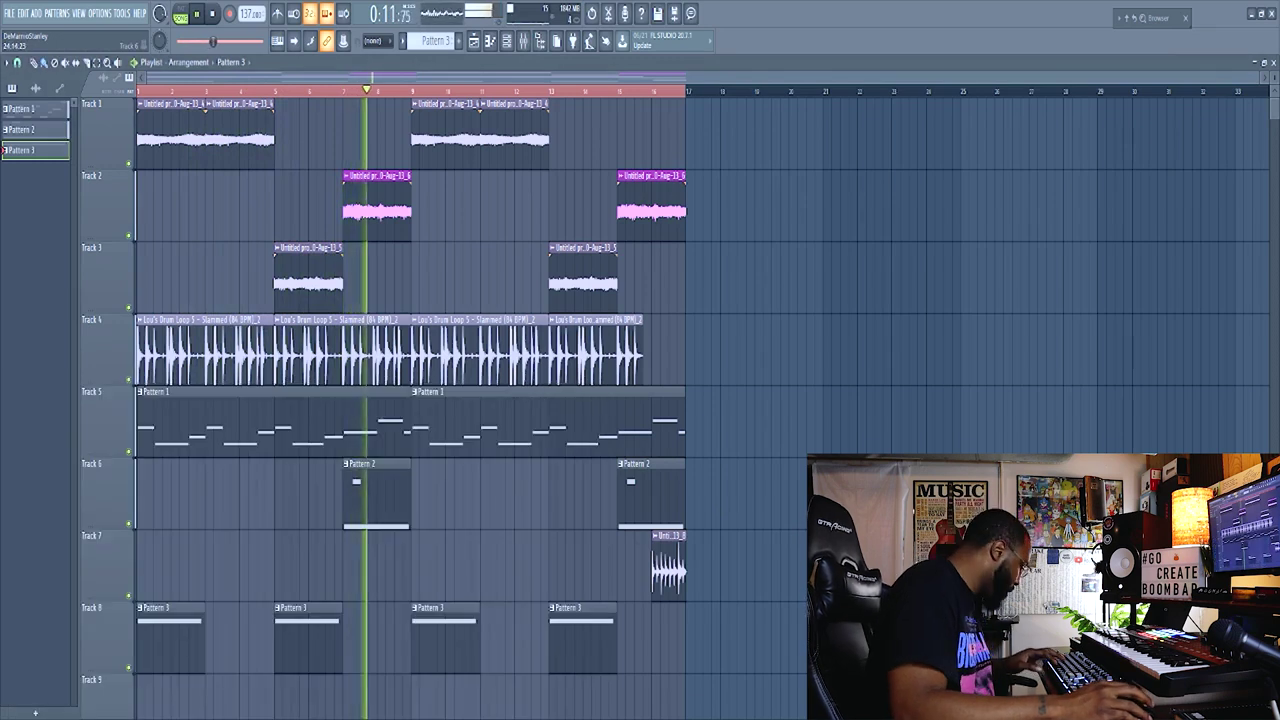